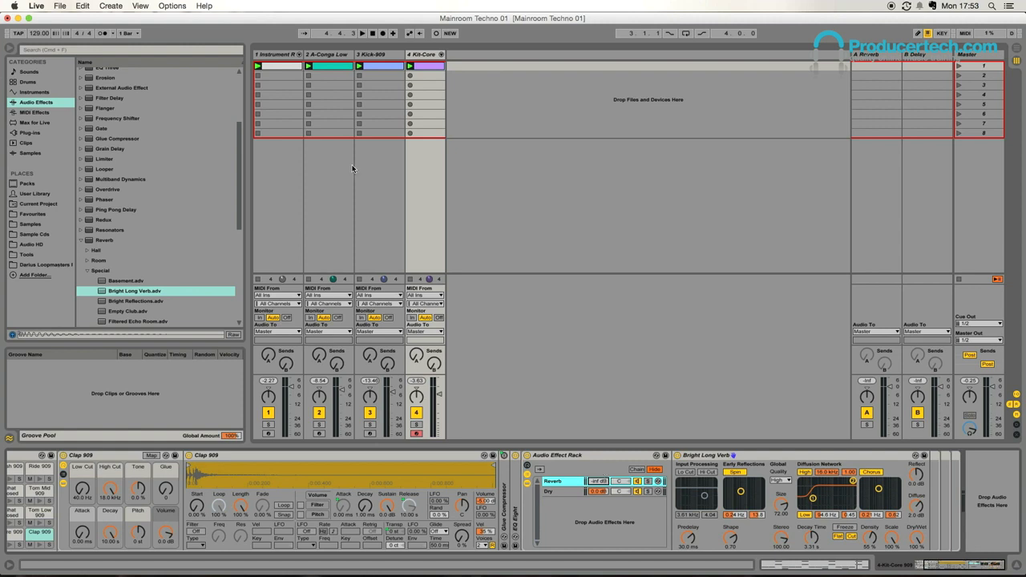
# - Add TV Atmos.wav from Current Project as a new audio track and lower its fader
pyautogui.click(32, 205)
pyautogui.click(109, 114)
pyautogui.moveTo(110, 115); pyautogui.dragTo(524, 70)
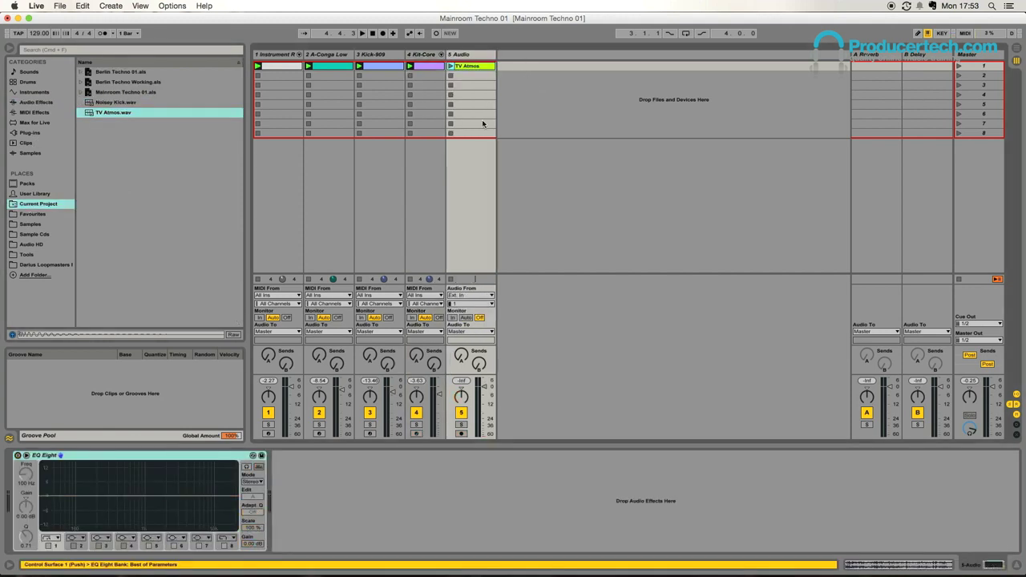
pyautogui.moveTo(481, 388); pyautogui.dragTo(485, 403)
# - Audition the soloed TV Atmos clip and settle its volume at about -21 dB
pyautogui.click(462, 425)
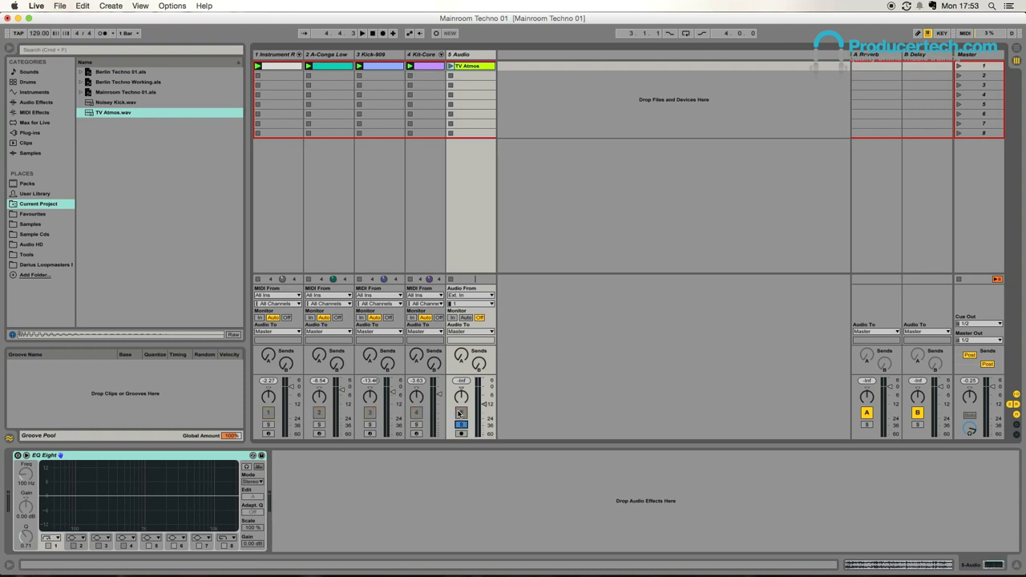
pyautogui.click(450, 66)
pyautogui.click(461, 424)
pyautogui.moveTo(484, 409)
pyautogui.mouseDown()
pyautogui.moveTo(484, 434)
pyautogui.moveTo(484, 423)
pyautogui.mouseUp()
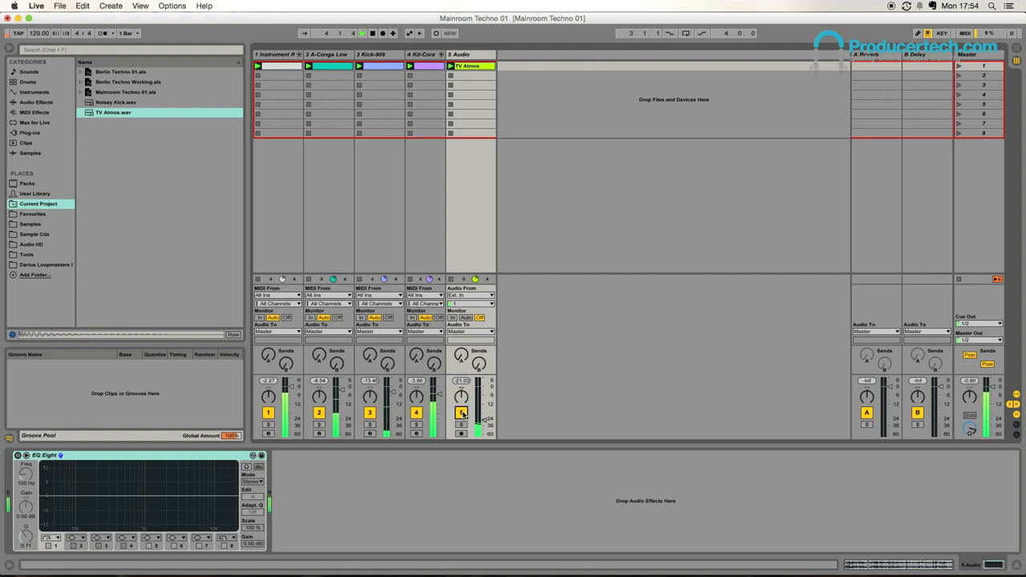
pyautogui.moveTo(484, 421); pyautogui.dragTo(484, 418)
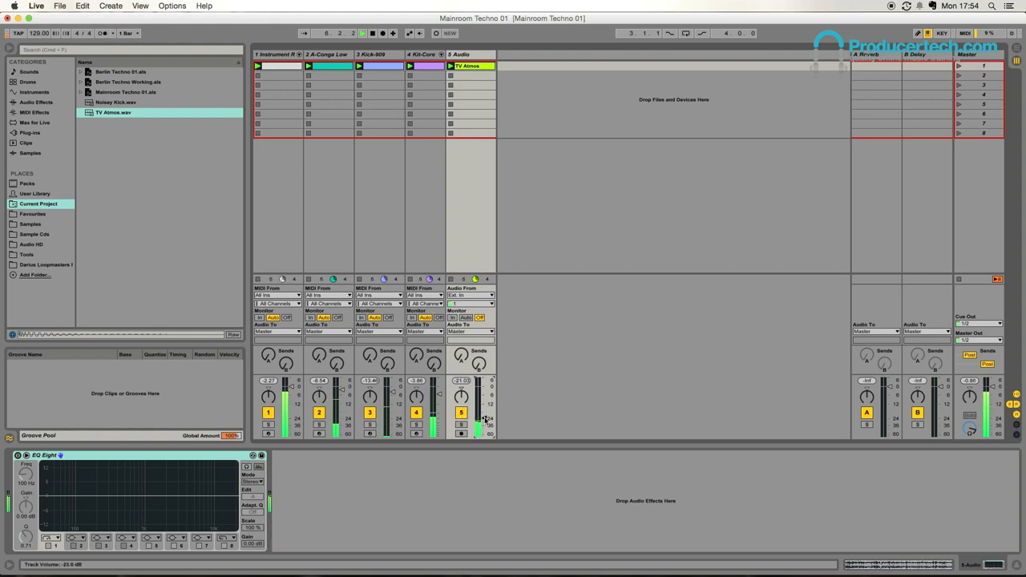
pyautogui.press('space')
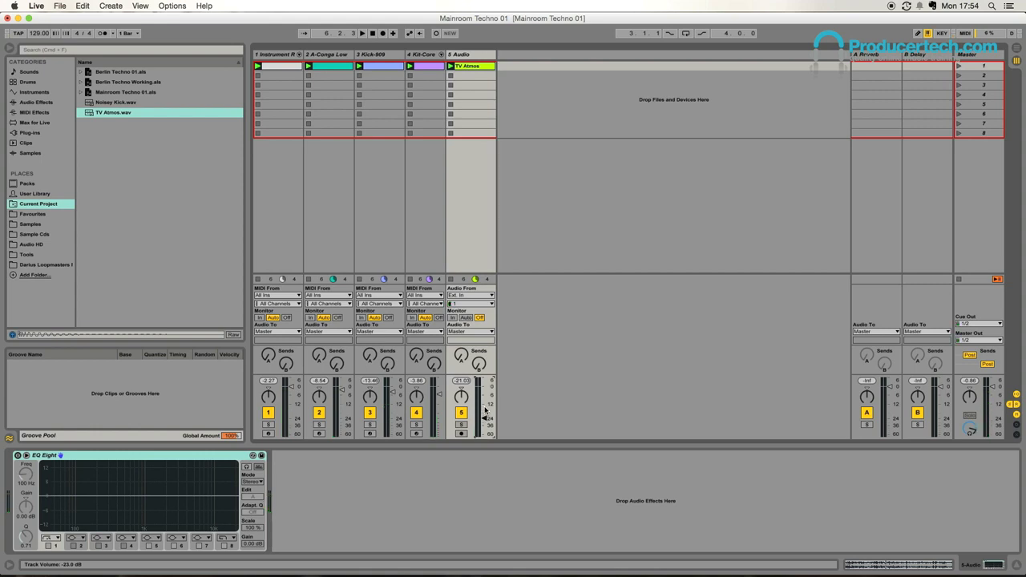
# - Slice the TV Atmos clip to a new MIDI track with one slice per 1/16 Note
pyautogui.rightClick(473, 68)
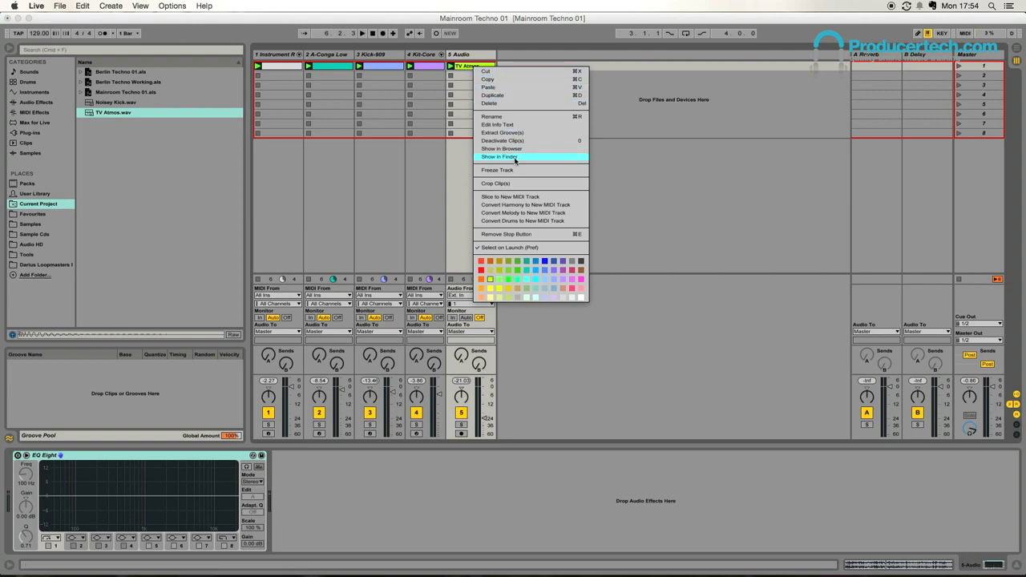
pyautogui.click(519, 198)
pyautogui.click(529, 264)
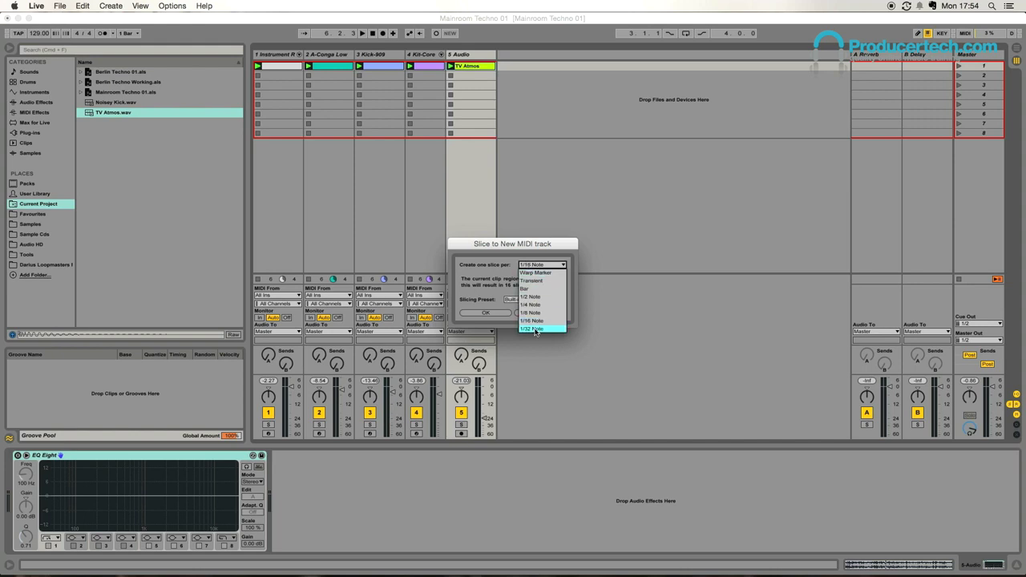
pyautogui.click(542, 265)
pyautogui.click(542, 264)
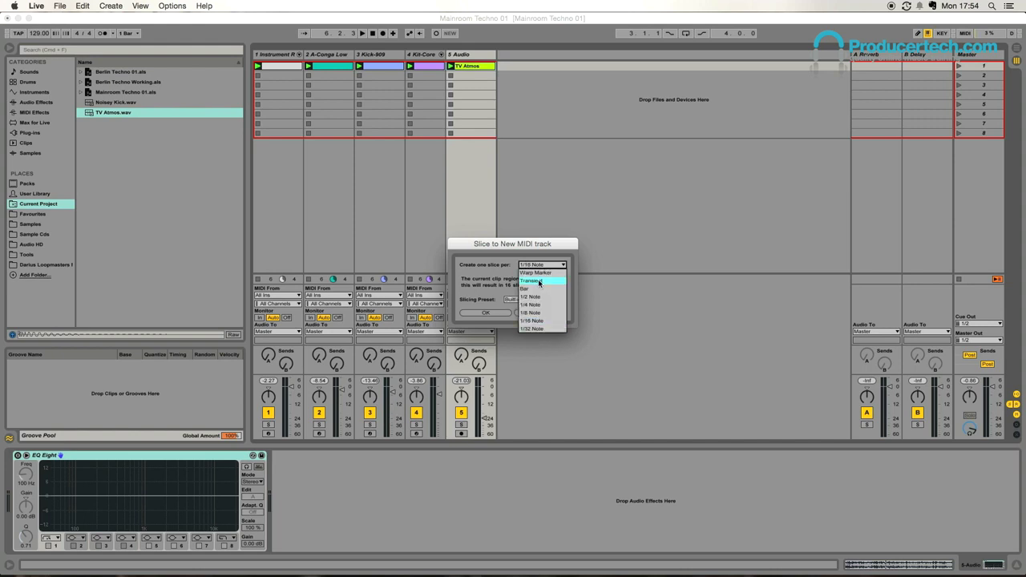
pyautogui.click(540, 282)
pyautogui.click(542, 265)
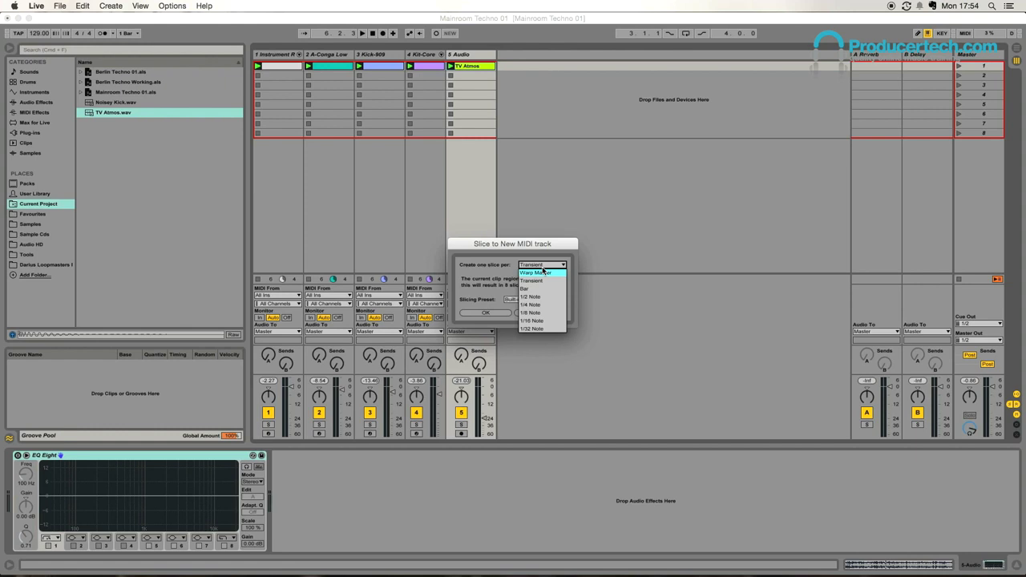
pyautogui.click(542, 321)
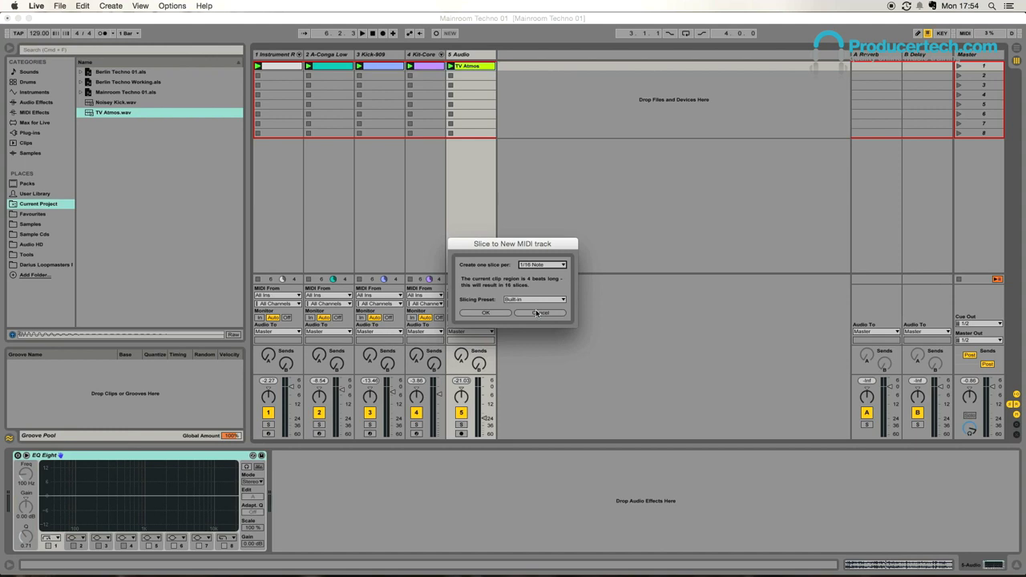
pyautogui.click(484, 314)
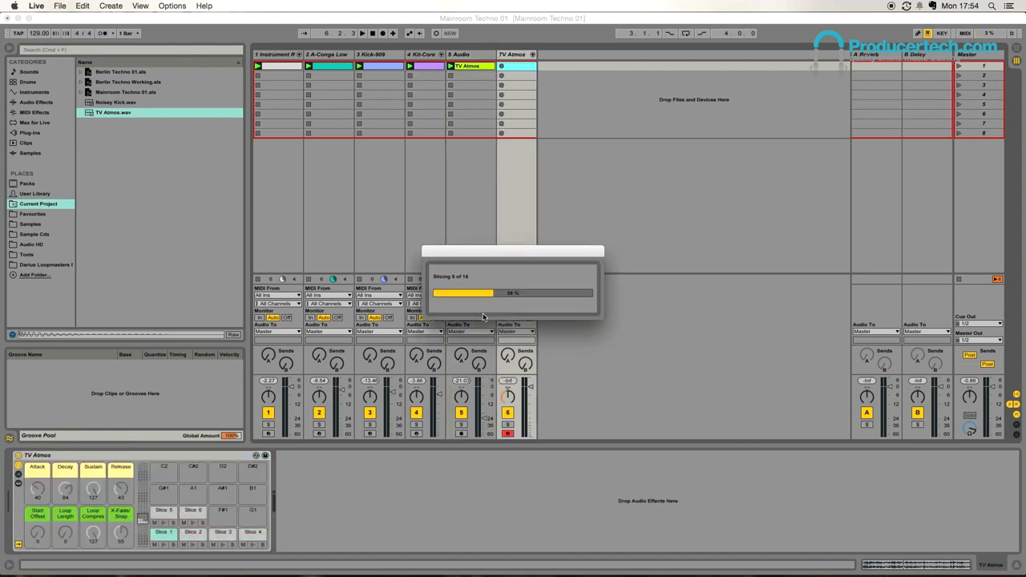
pyautogui.click(513, 56)
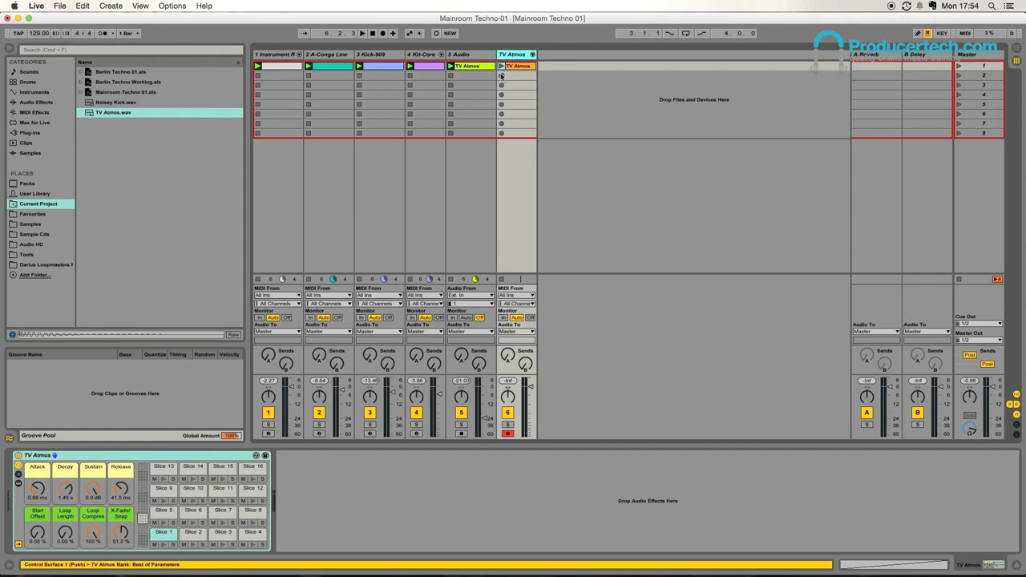
# - Delete the original 5 Audio track, keeping only the sliced TV Atmos MIDI track
pyautogui.click(463, 55)
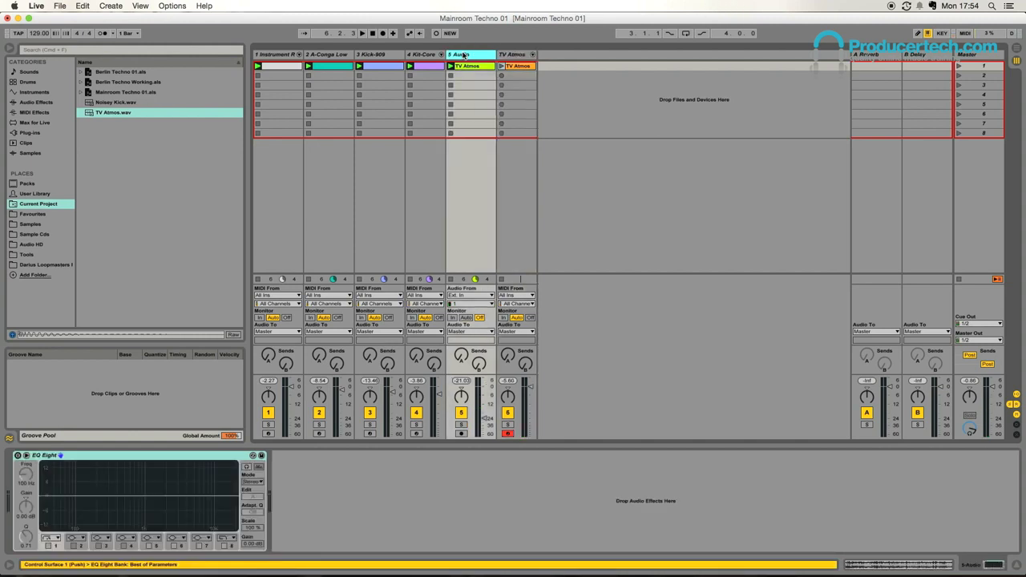
pyautogui.press('Delete')
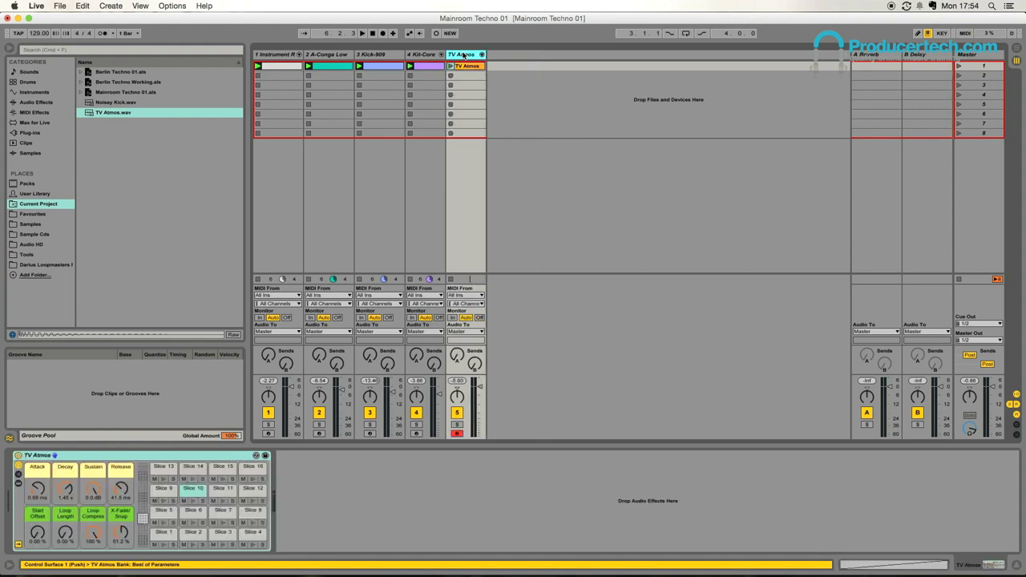
pyautogui.click(468, 67)
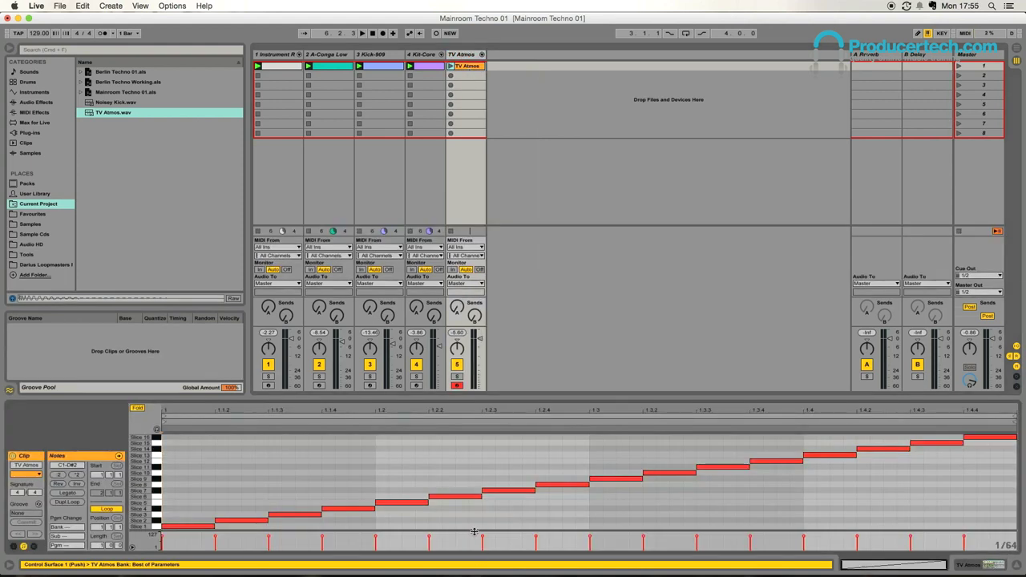
# - Clear all slice notes from the clip and set a fixed 1/16 grid
pyautogui.press('super+a')
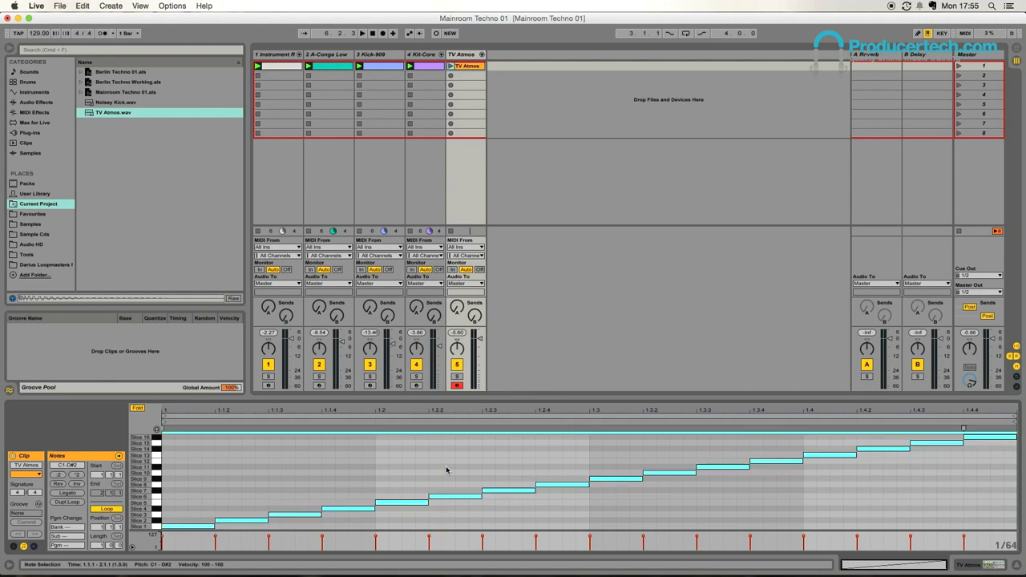
pyautogui.press('Delete')
pyautogui.rightClick(201, 487)
pyautogui.click(289, 454)
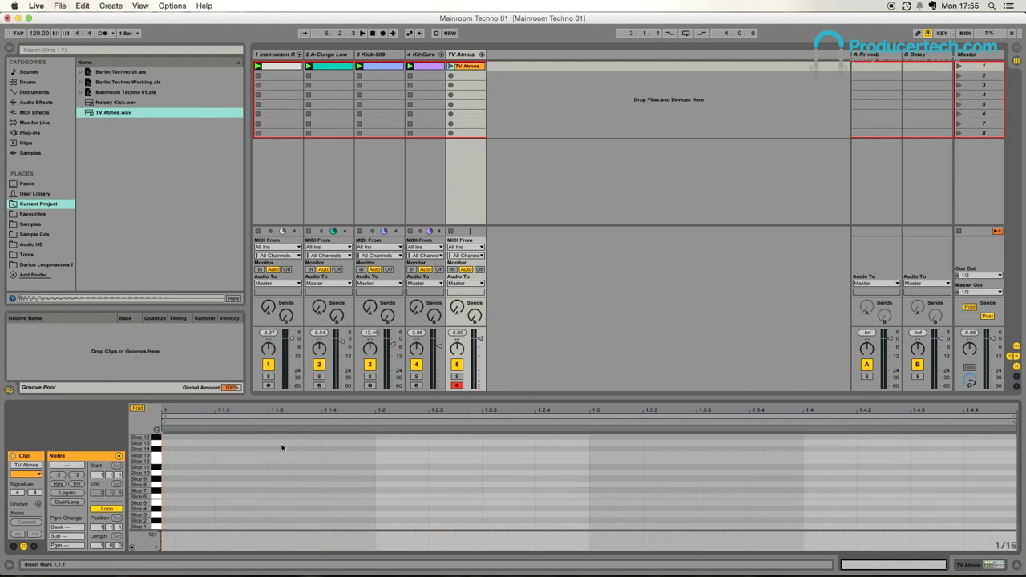
# - Draw the first shuffled notes: Slice 1, Slice 9, Slice 13, then nudged notes at 1.1.4 and 1.2
pyautogui.doubleClick(184, 526)
pyautogui.doubleClick(234, 479)
pyautogui.click(301, 457)
pyautogui.doubleClick(300, 455)
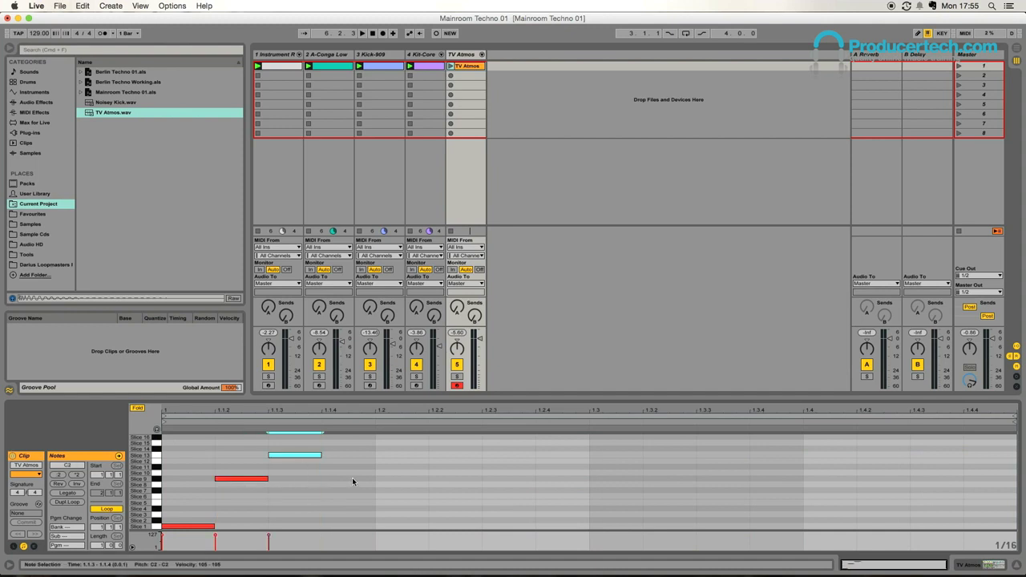
pyautogui.doubleClick(352, 478)
pyautogui.press('Down')
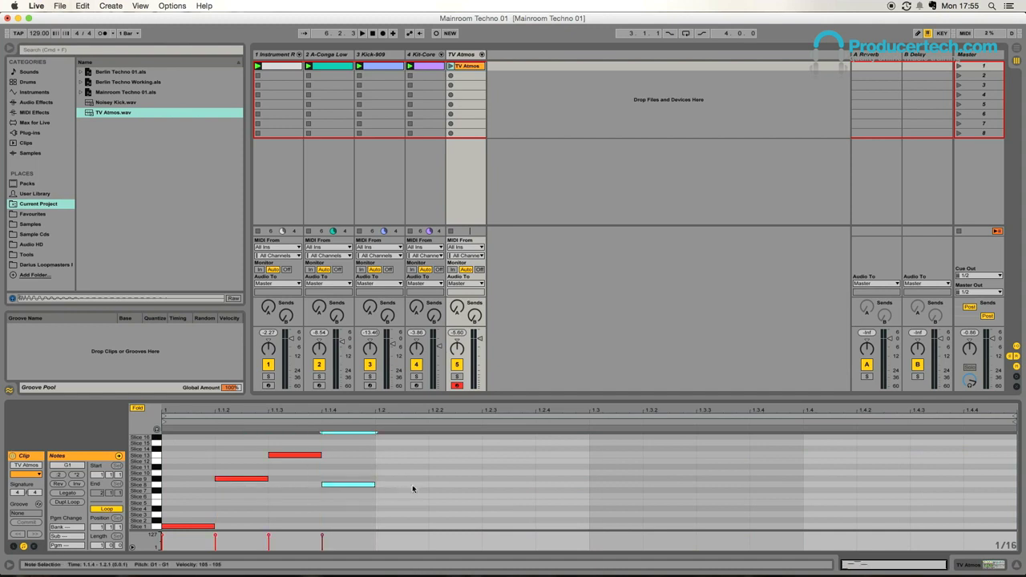
pyautogui.doubleClick(412, 485)
pyautogui.press('Up')
pyautogui.press('Up')
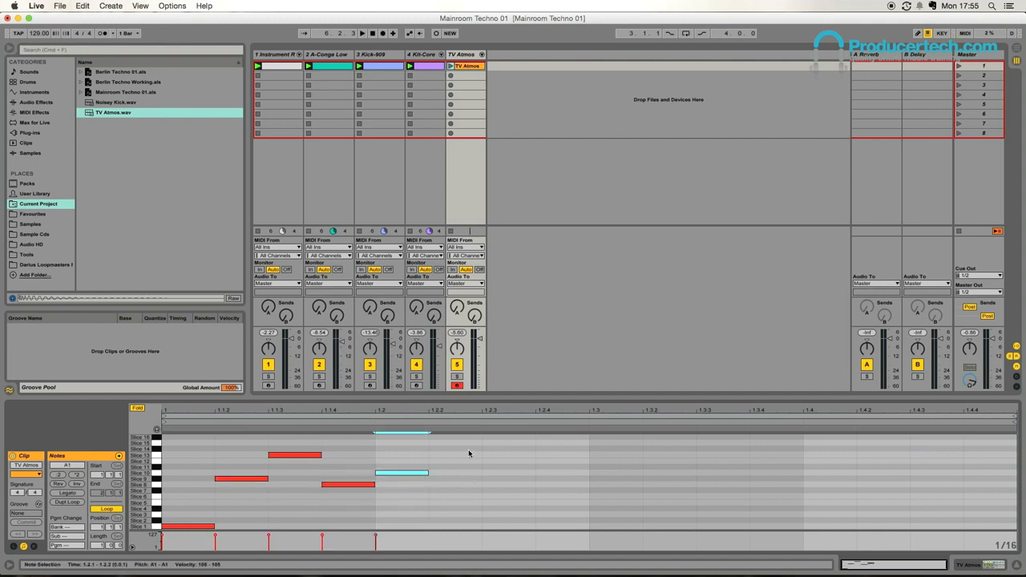
# - Add sixteenth notes for slices 14, 2, 7, 10, 13, 10, 4, 7, 11 and 16
pyautogui.doubleClick(471, 450)
pyautogui.doubleClick(508, 521)
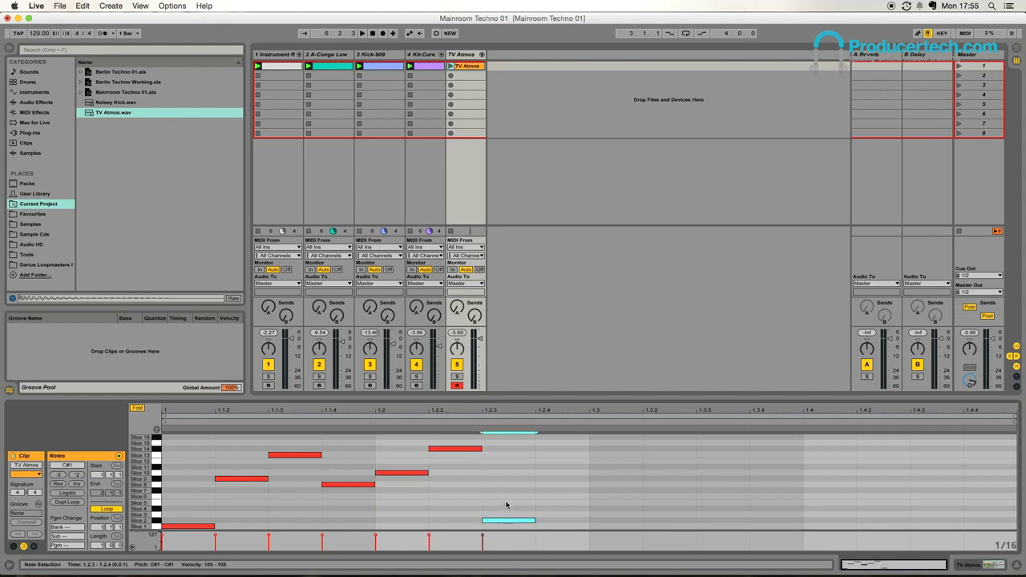
pyautogui.doubleClick(561, 485)
pyautogui.doubleClick(679, 473)
pyautogui.doubleClick(727, 455)
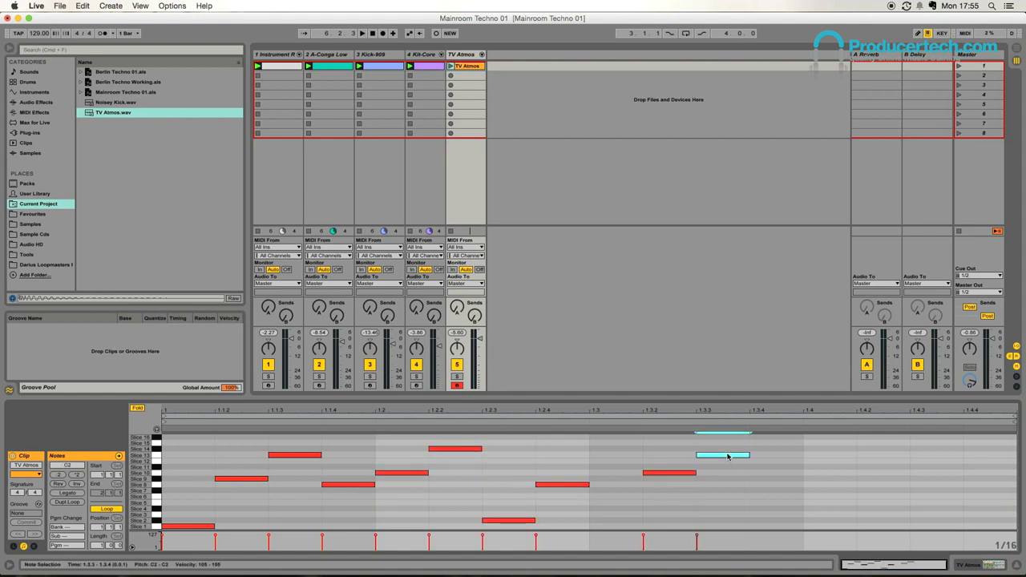
pyautogui.doubleClick(770, 474)
pyautogui.doubleClick(844, 508)
pyautogui.doubleClick(905, 478)
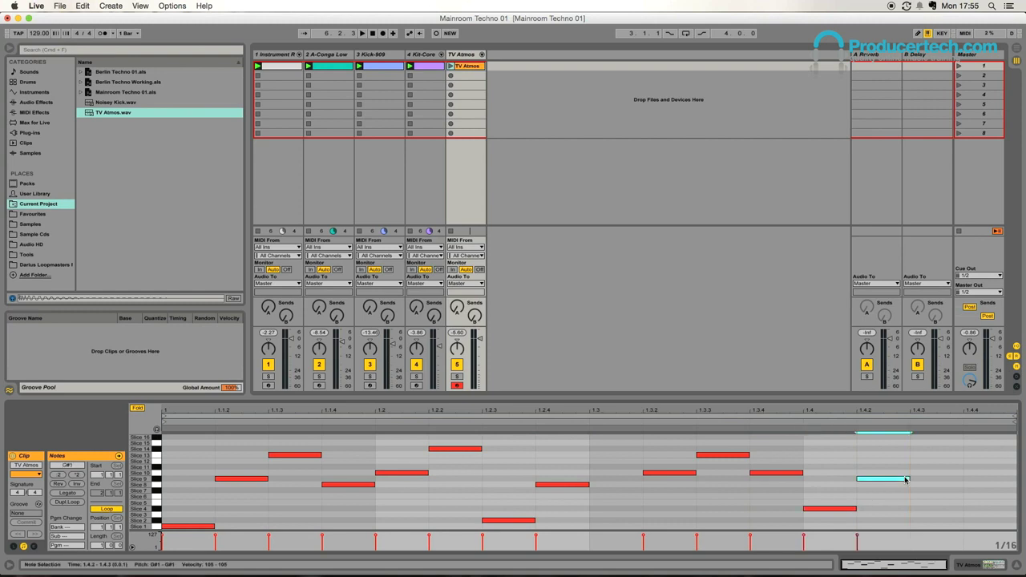
pyautogui.doubleClick(949, 468)
pyautogui.doubleClick(995, 438)
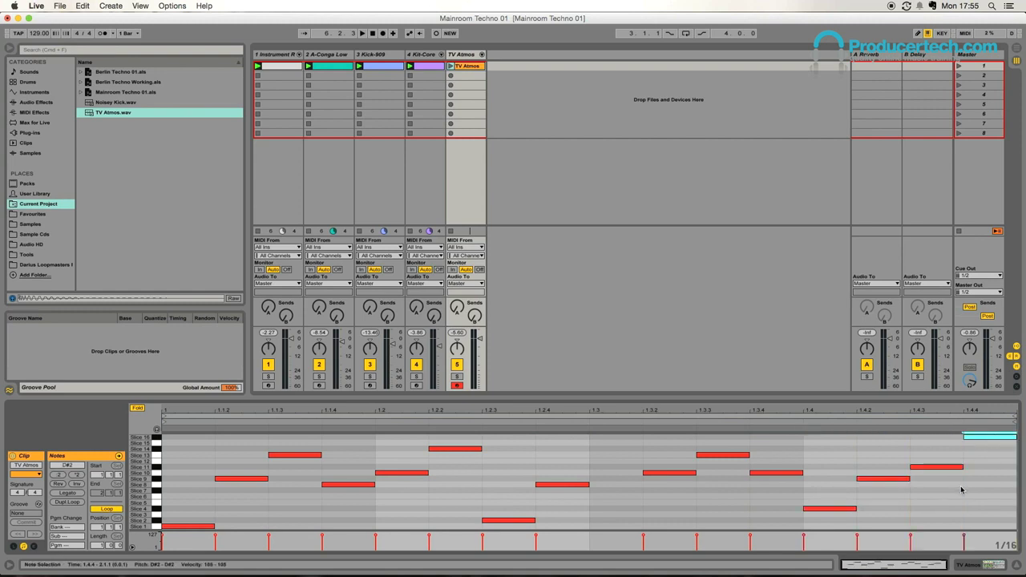
# - Solo and audition the pattern, adding a Slice 15 note at 1.3
pyautogui.click(457, 376)
pyautogui.press('space')
pyautogui.press('space')
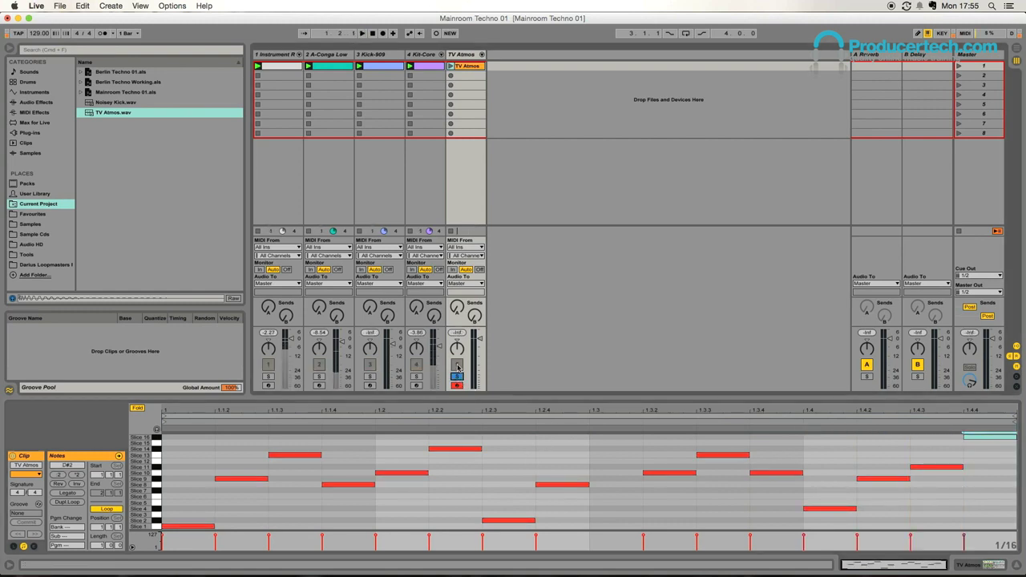
pyautogui.click(450, 67)
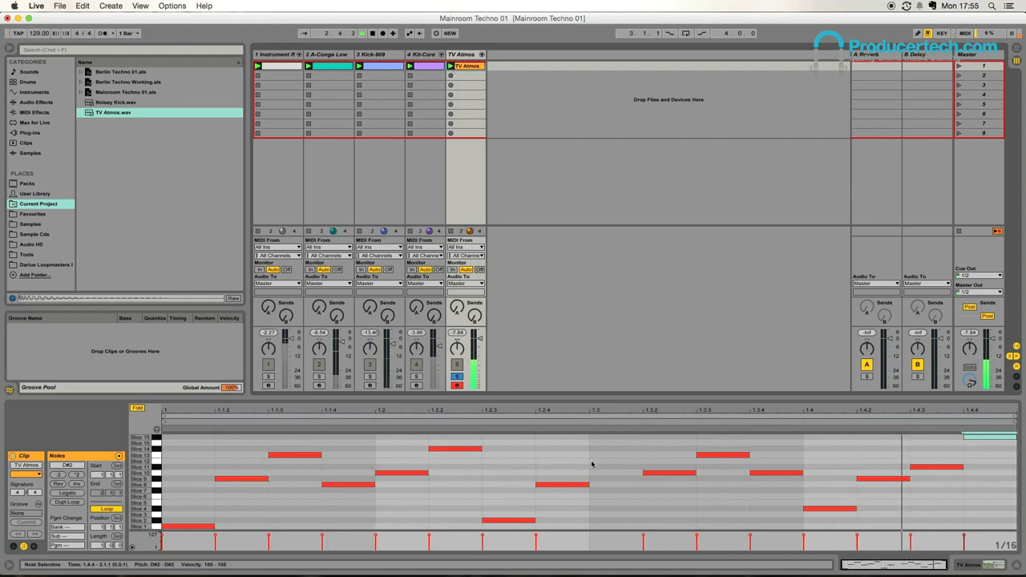
pyautogui.press('space')
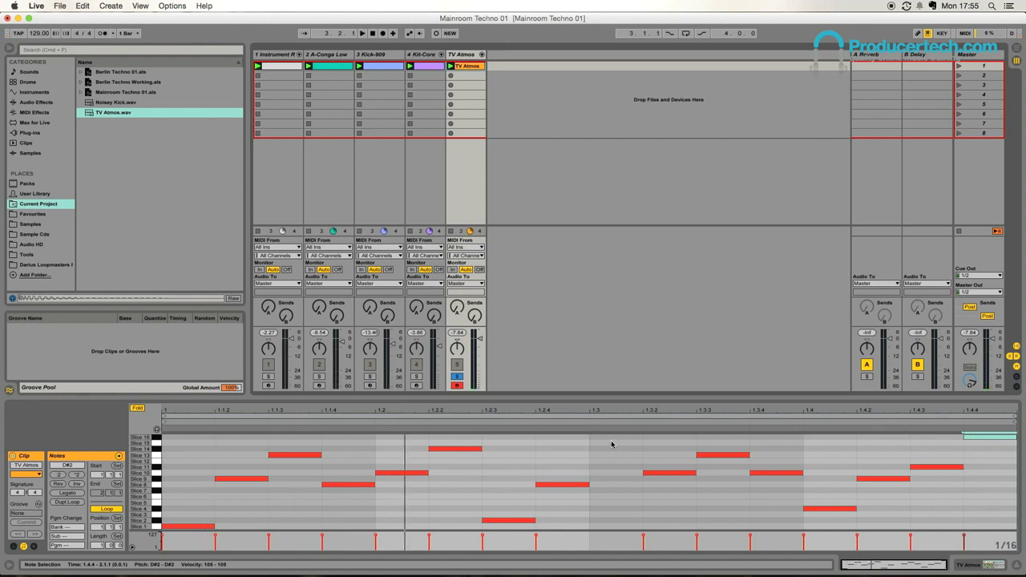
pyautogui.doubleClick(612, 443)
pyautogui.press('space')
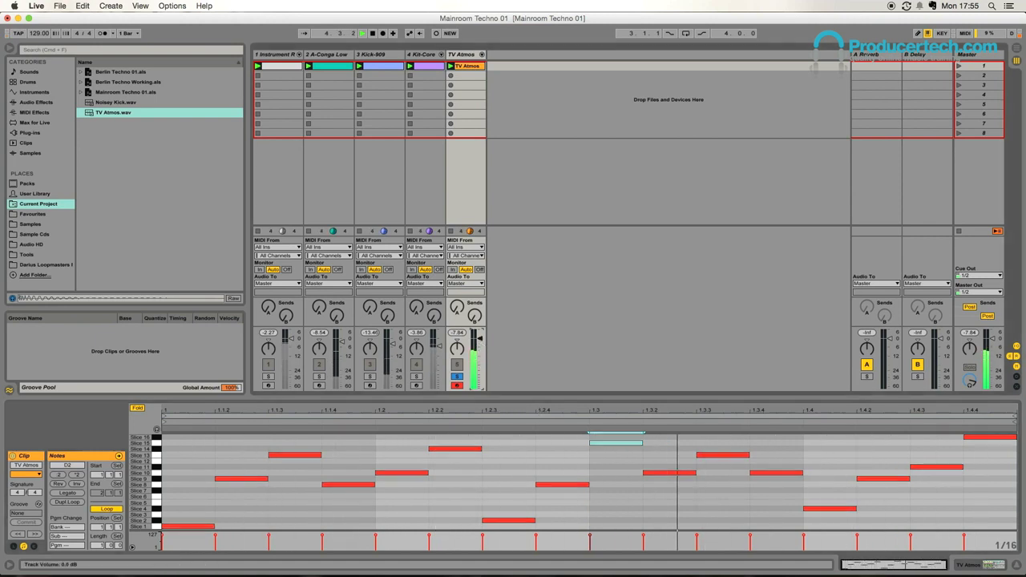
pyautogui.press('space')
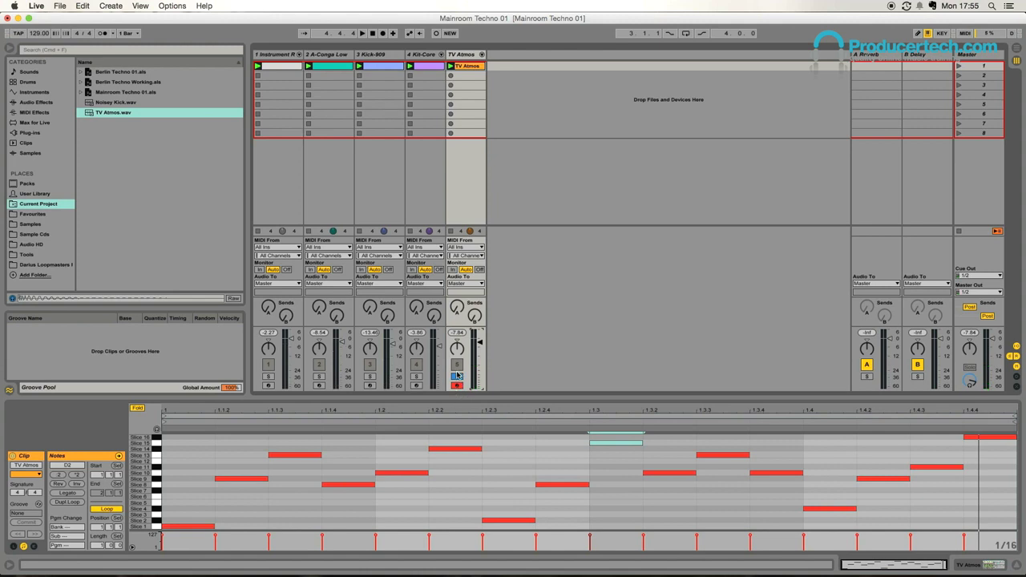
# - Unsolo TV Atmos, lower its volume to about -19.6 dB and start playback
pyautogui.click(458, 377)
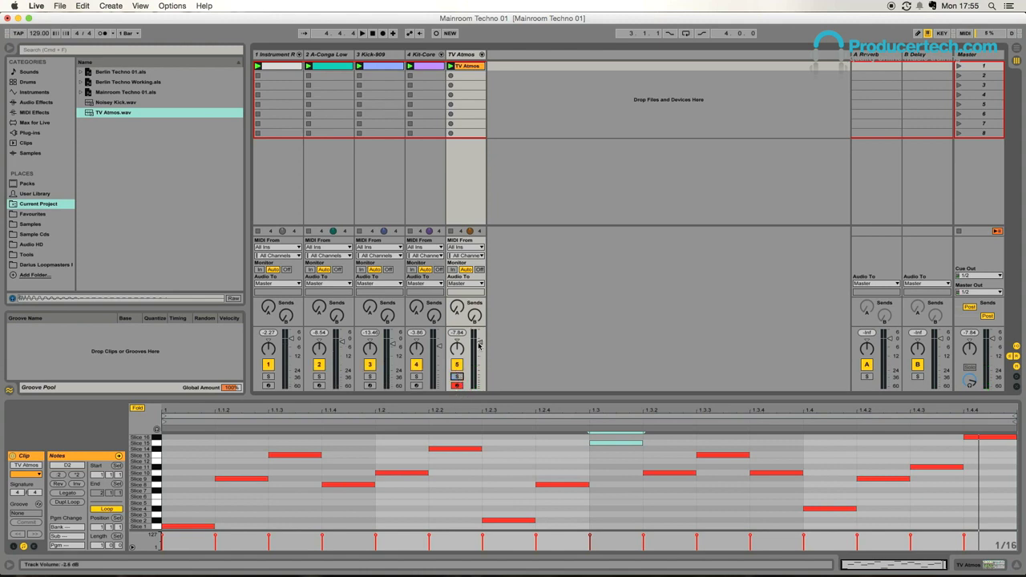
pyautogui.moveTo(482, 345); pyautogui.dragTo(480, 359)
pyautogui.press('space')
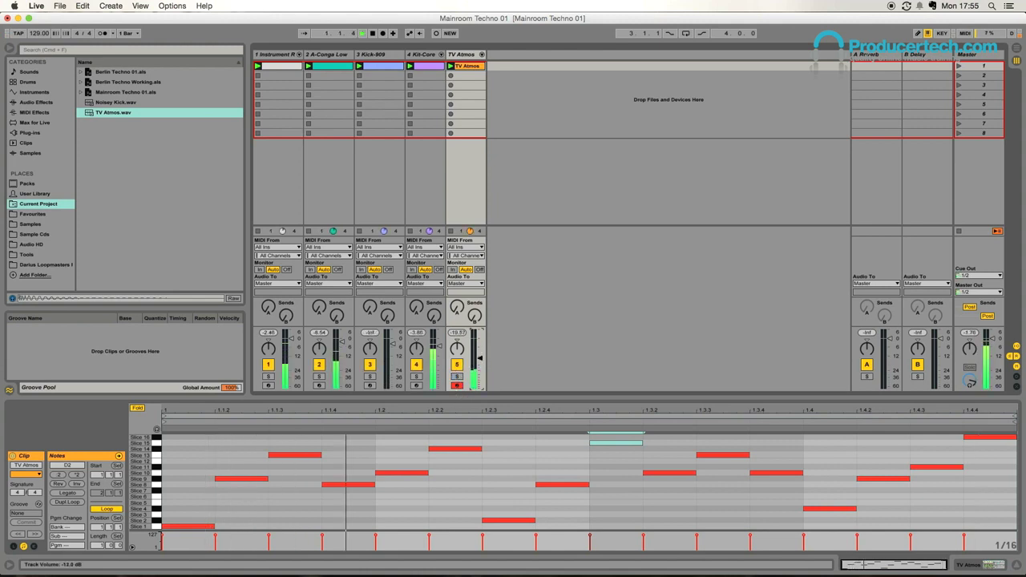
# - Solo TV Atmos and, in its Simpler device view, lower slice sustain to -12 dB
pyautogui.click(457, 377)
pyautogui.hotkey('shift', 'Tab')
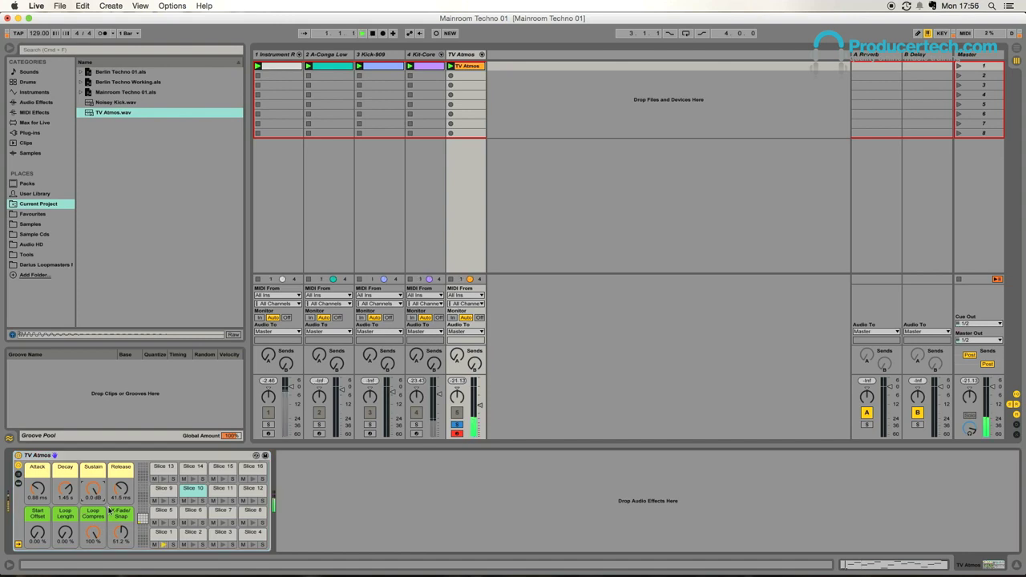
pyautogui.moveTo(93, 489); pyautogui.dragTo(93, 545)
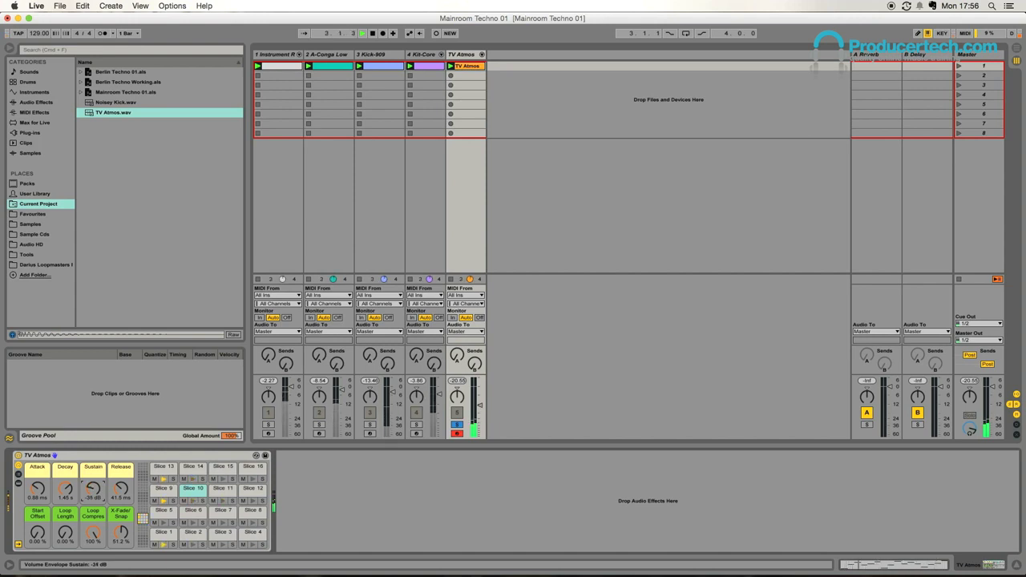
# - Shorten Simpler's decay to about 394 ms and audition sustain levels between 0 and -16 dB
pyautogui.moveTo(64, 486); pyautogui.dragTo(93, 498)
pyautogui.moveTo(93, 489)
pyautogui.mouseDown()
pyautogui.moveTo(93, 473)
pyautogui.moveTo(93, 496)
pyautogui.mouseUp()
pyautogui.press('space')
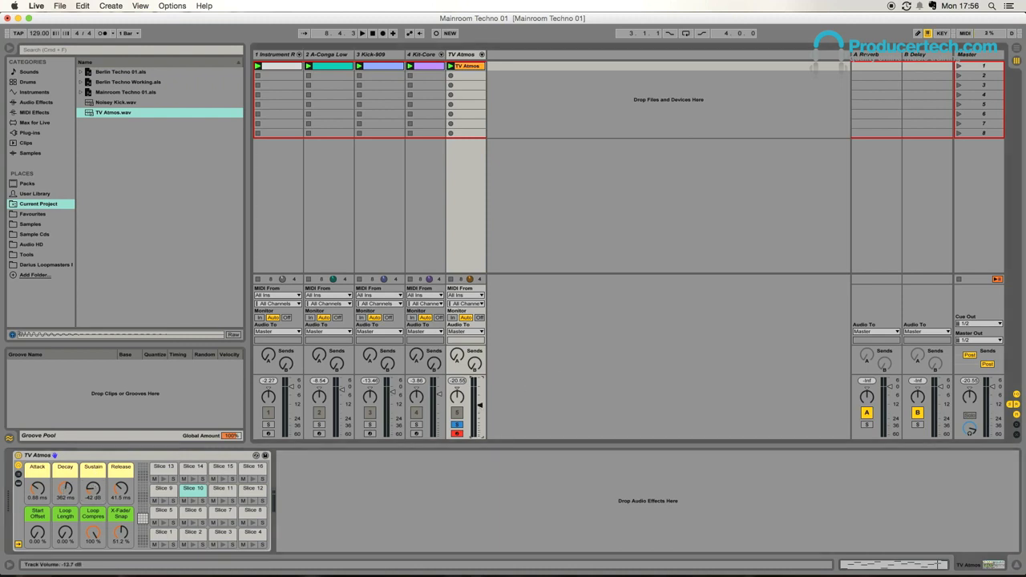
pyautogui.moveTo(93, 489); pyautogui.dragTo(93, 449)
pyautogui.press('space')
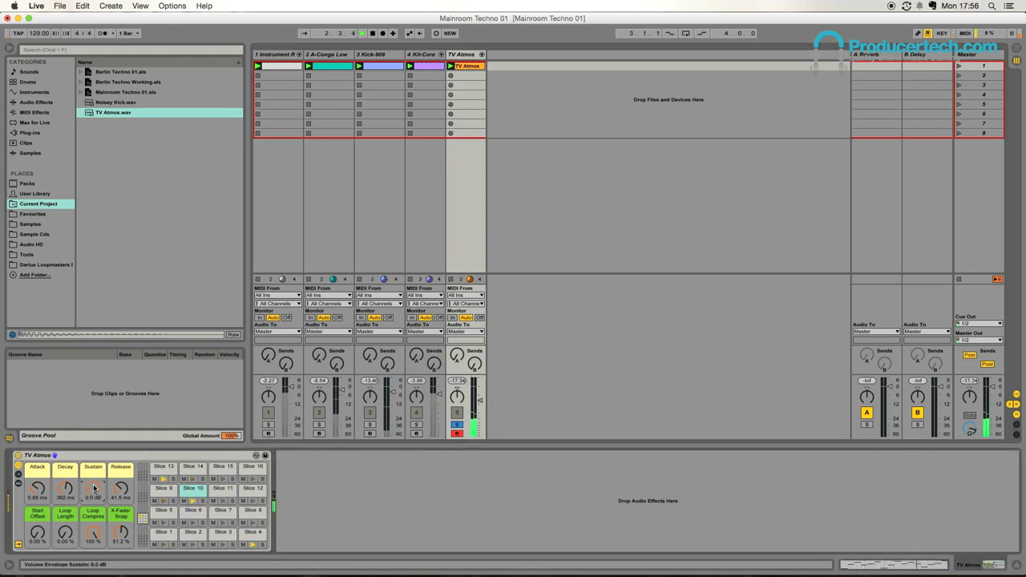
pyautogui.moveTo(94, 489); pyautogui.dragTo(94, 501)
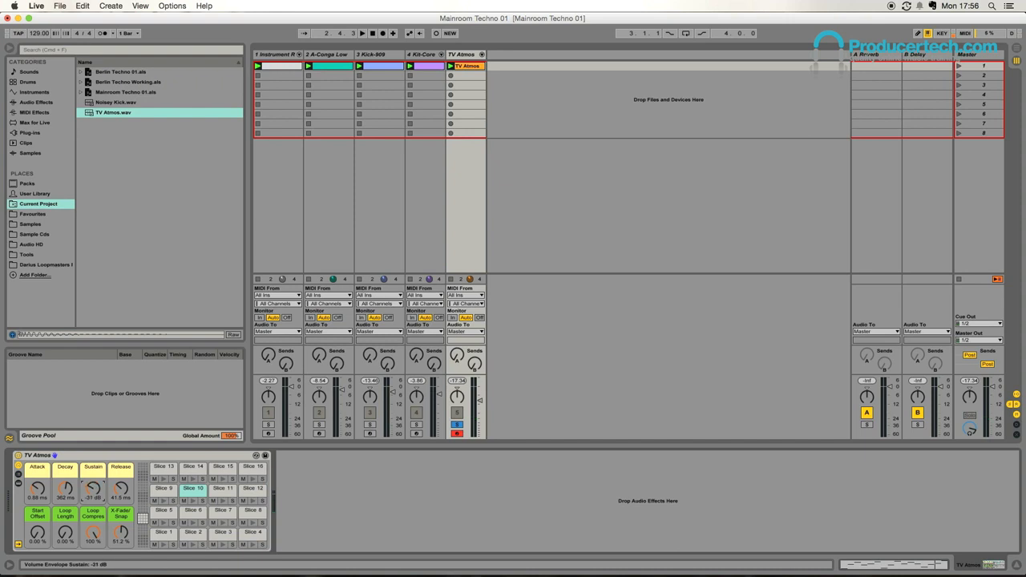
pyautogui.press('space')
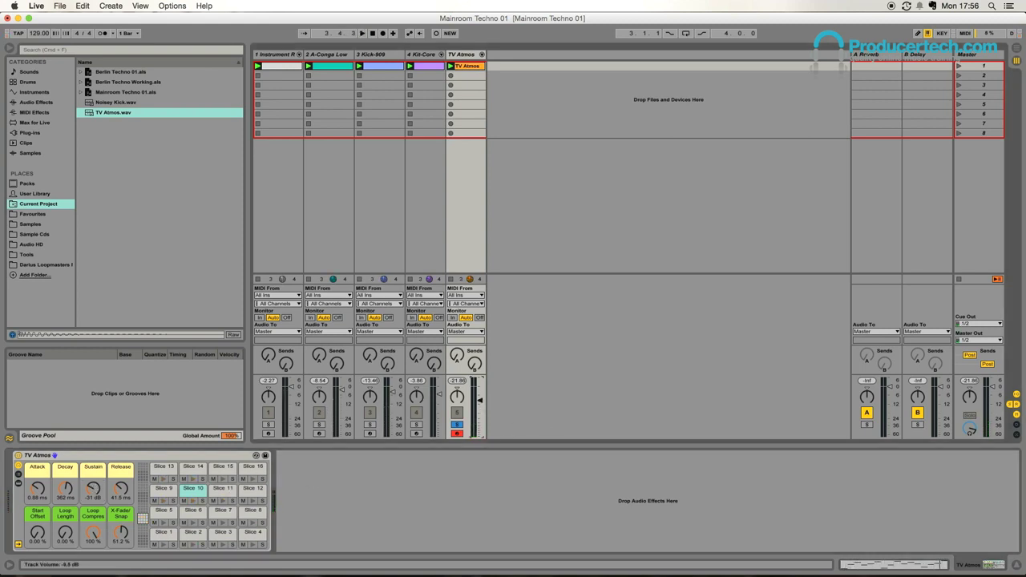
# - Raise the TV Atmos volume to -17.79 dB and settle the sustain at -35 dB
pyautogui.moveTo(480, 398); pyautogui.dragTo(479, 395)
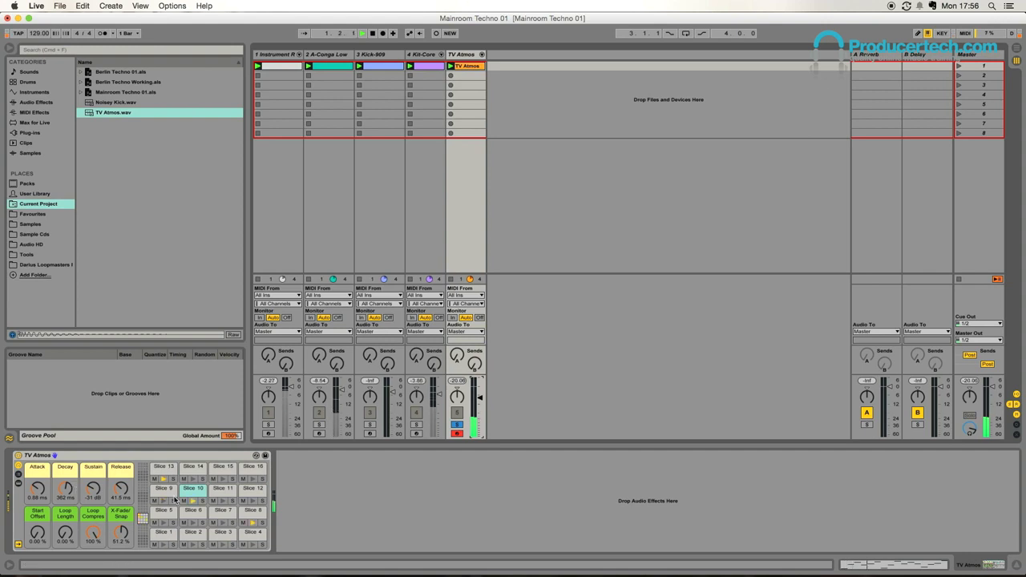
pyautogui.moveTo(92, 488)
pyautogui.mouseDown()
pyautogui.moveTo(93, 470)
pyautogui.moveTo(93, 493)
pyautogui.mouseUp()
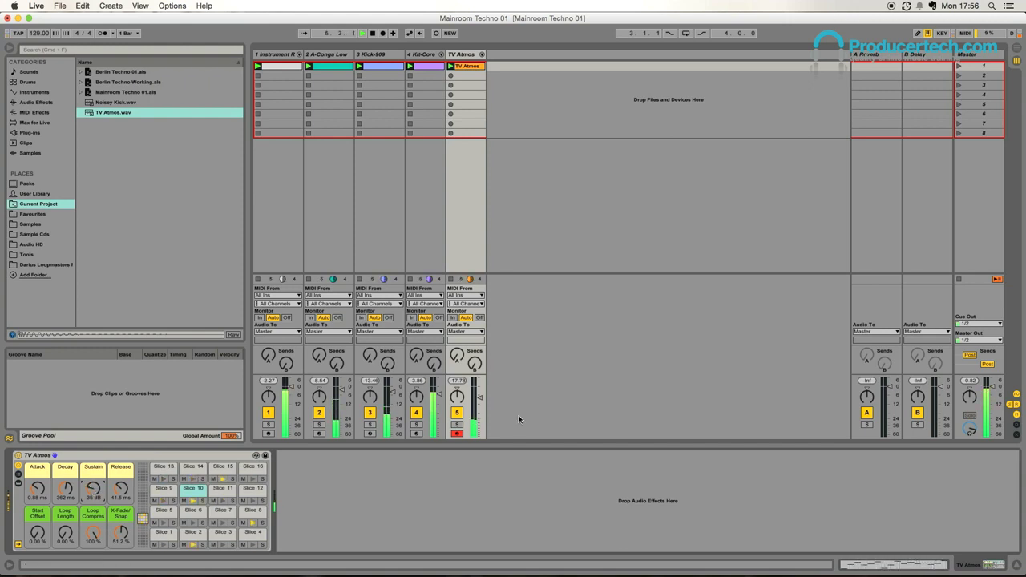
pyautogui.press('space')
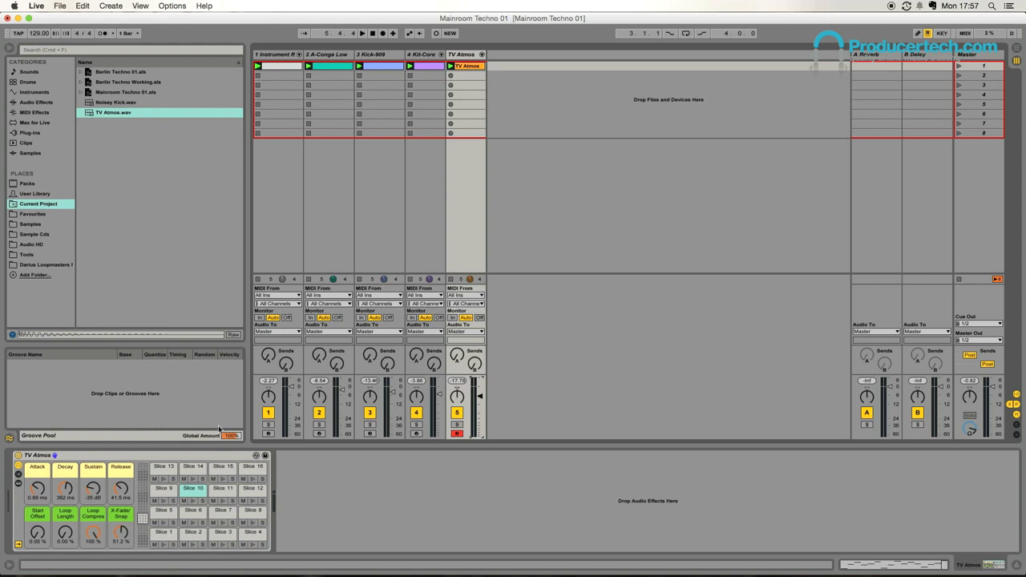
# - Solo TV Atmos again and list the built-in Audio Effects in the browser
pyautogui.click(457, 424)
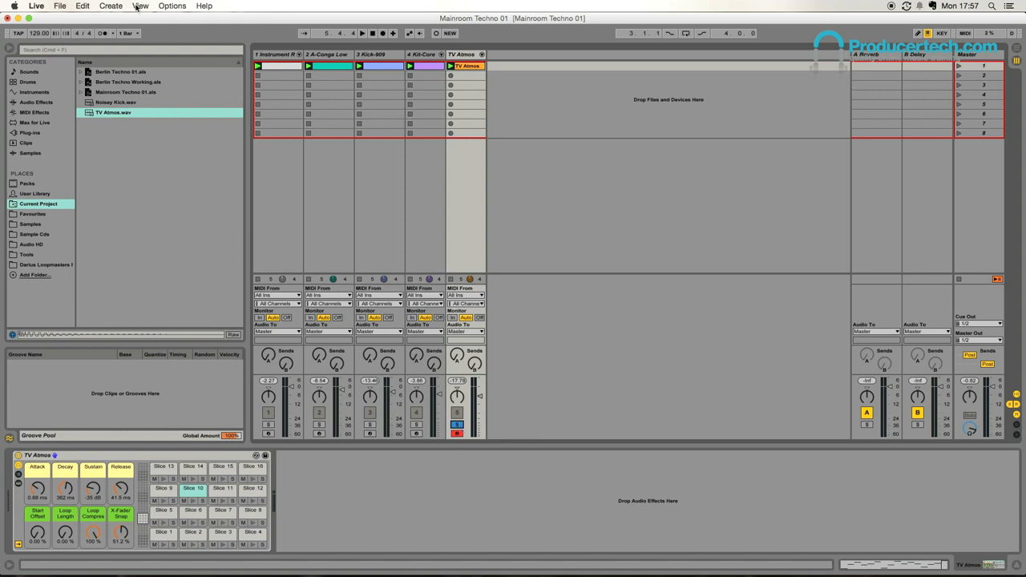
pyautogui.click(40, 103)
# - Add an Auto Filter after the Simpler, switch it to band-pass and centre it near 1 kHz
pyautogui.scroll(10, 143, 178)
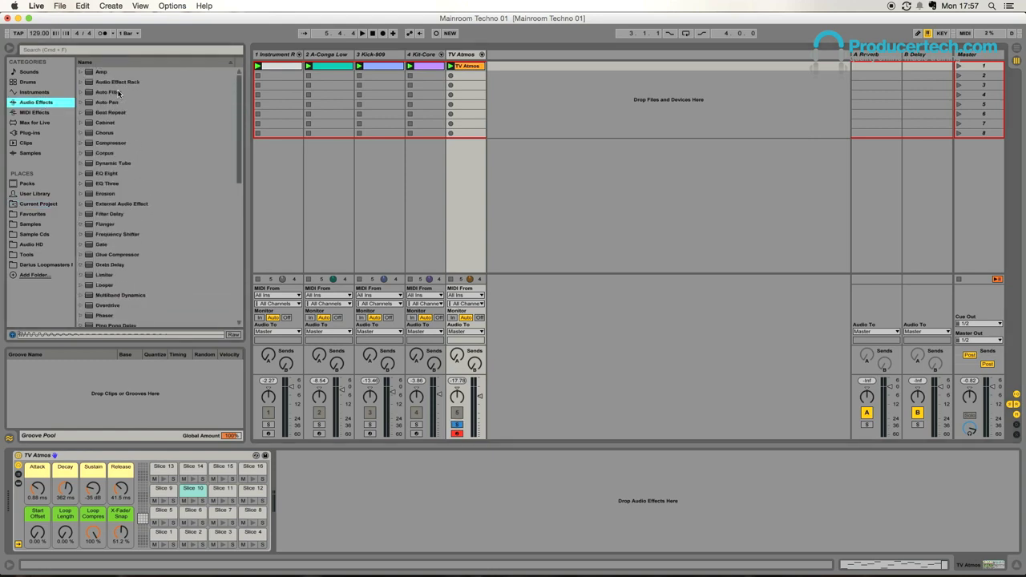
pyautogui.moveTo(118, 94); pyautogui.dragTo(353, 535)
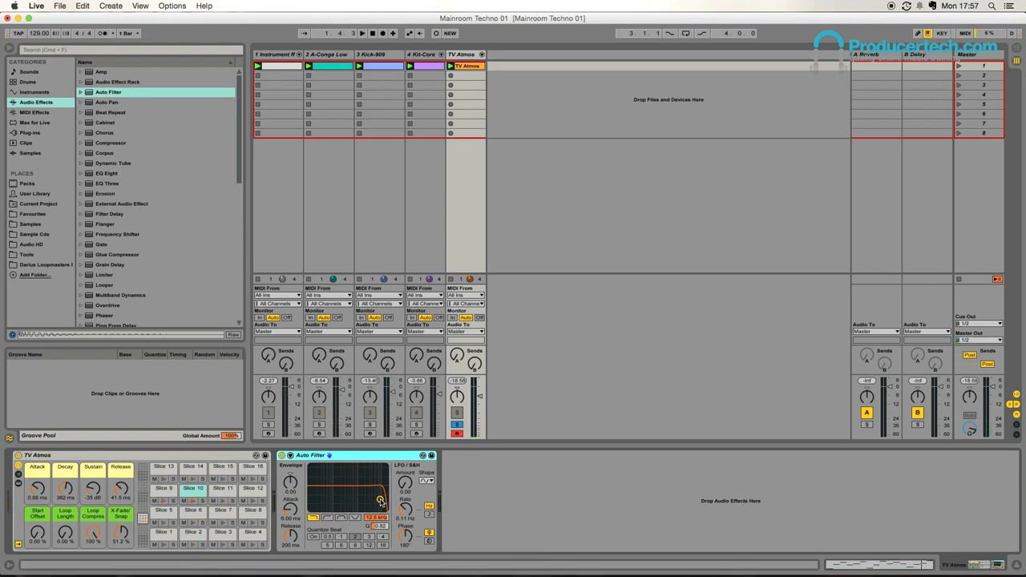
pyautogui.moveTo(381, 501)
pyautogui.mouseDown()
pyautogui.moveTo(345, 493)
pyautogui.moveTo(383, 501)
pyautogui.mouseUp()
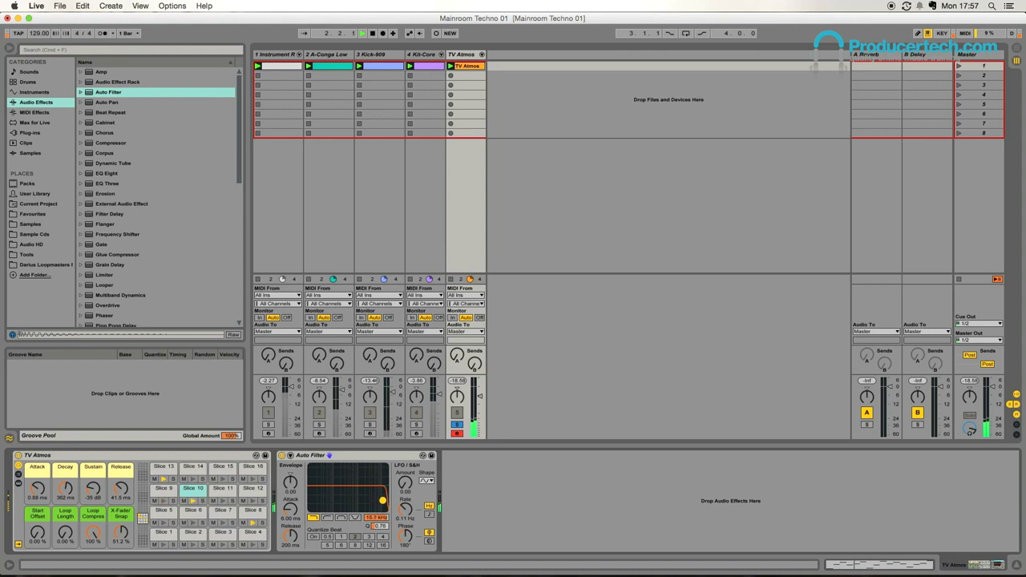
pyautogui.click(342, 518)
pyautogui.press('space')
pyautogui.moveTo(383, 501); pyautogui.dragTo(353, 500)
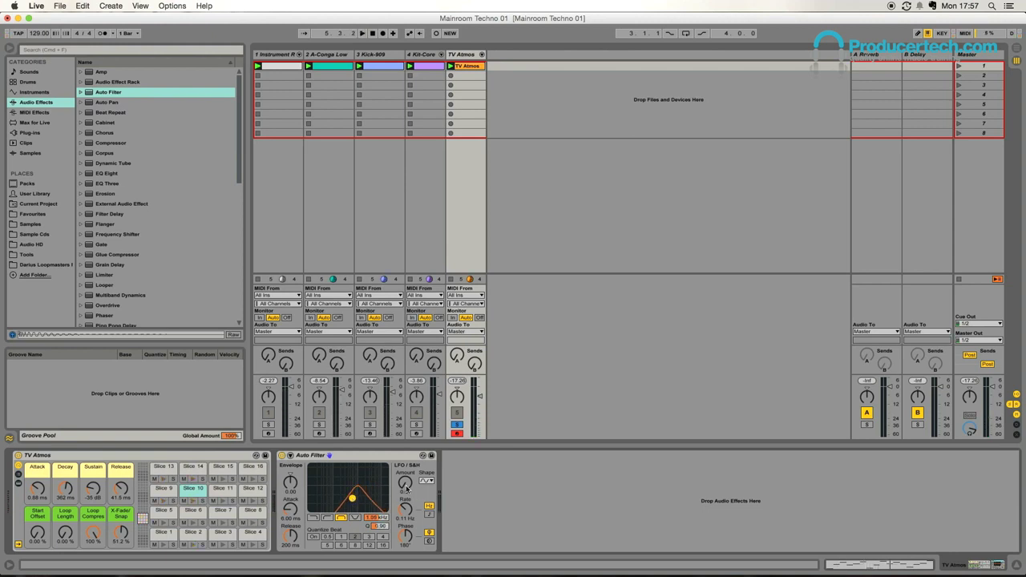
pyautogui.press('space')
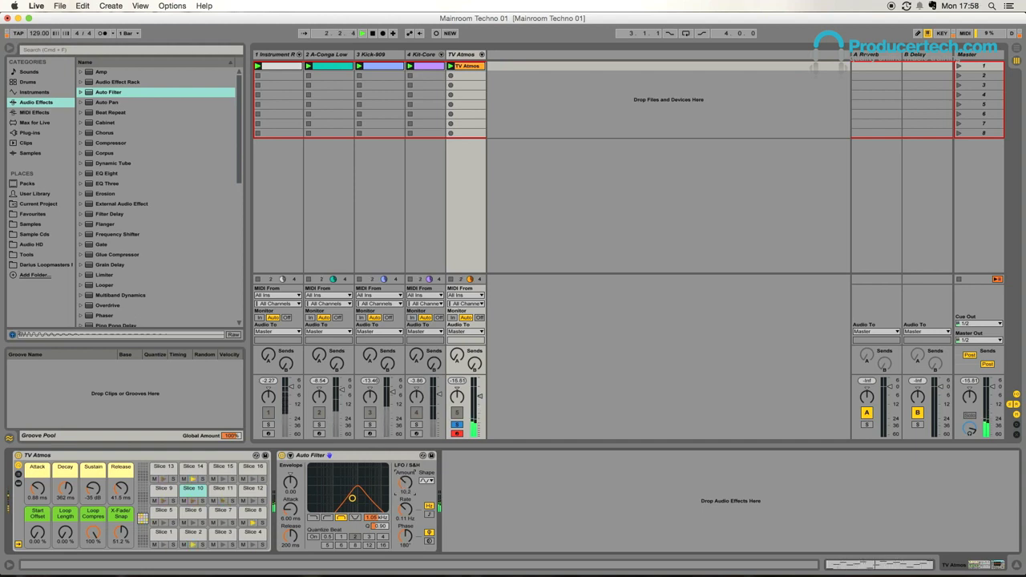
# - Set the Auto Filter LFO amount to 8.81, audition it, and begin lowering the filter Q
pyautogui.moveTo(405, 481); pyautogui.dragTo(405, 517)
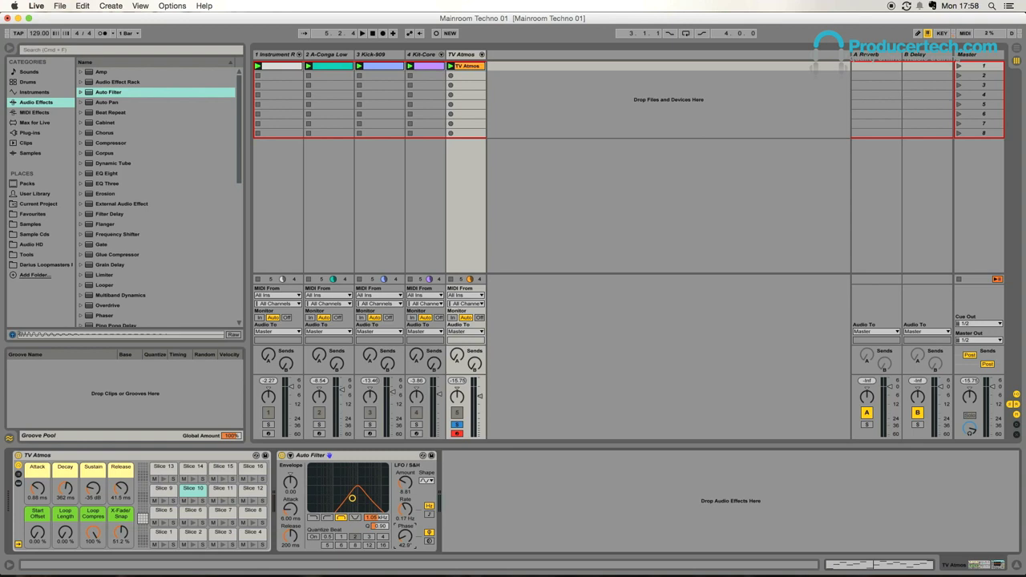
pyautogui.press('space')
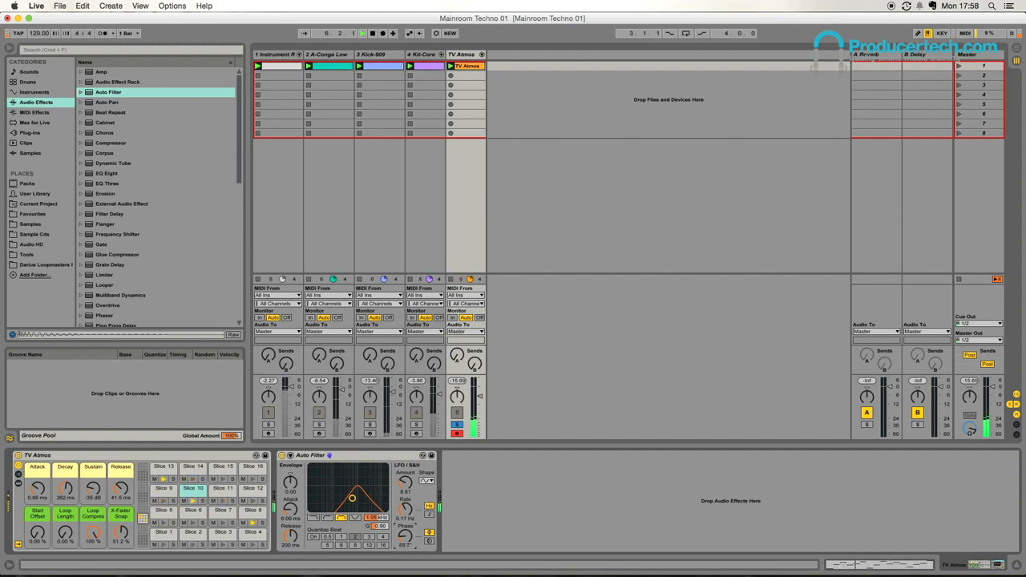
pyautogui.press('space')
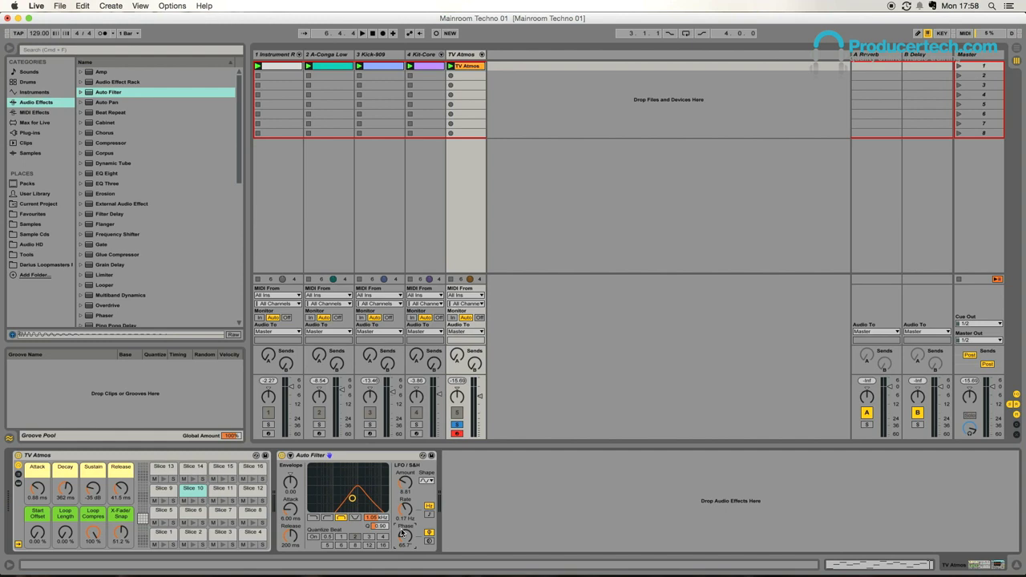
pyautogui.press('space')
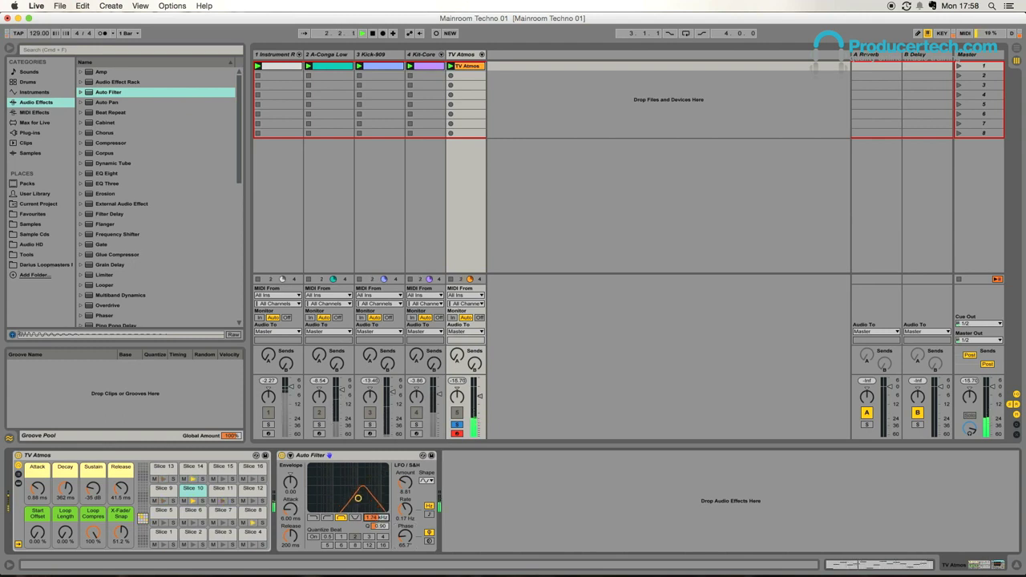
pyautogui.moveTo(362, 498); pyautogui.dragTo(364, 503)
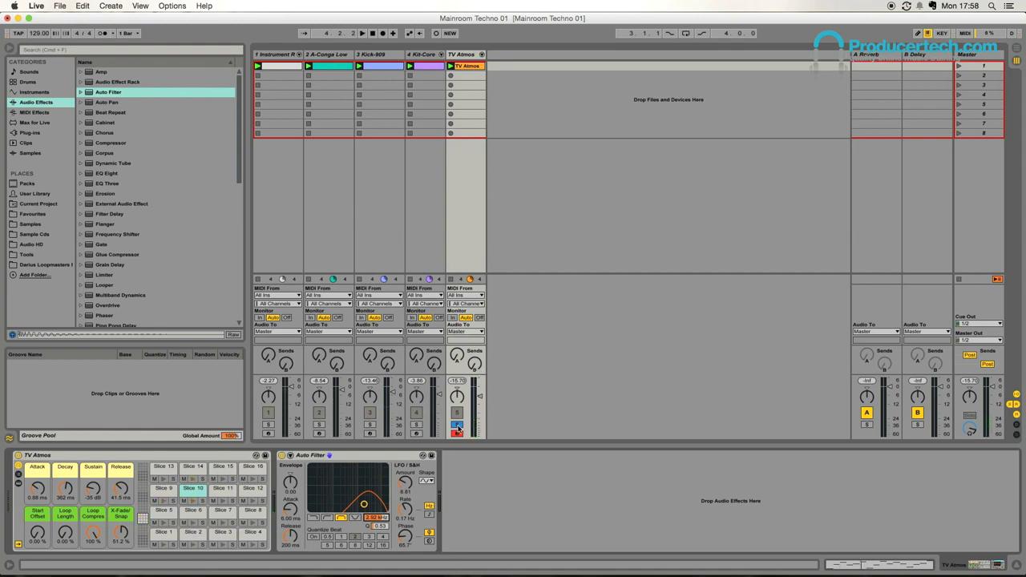
# - While playing, nudge the TV Atmos fader up and lift Simpler's sustain toward -17 dB
pyautogui.press('space')
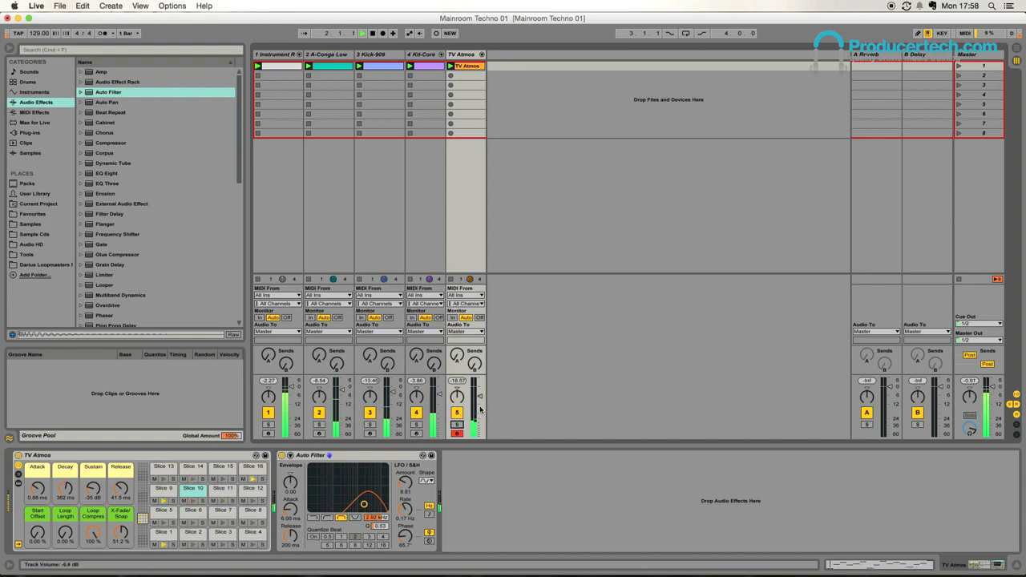
pyautogui.moveTo(479, 397); pyautogui.dragTo(479, 390)
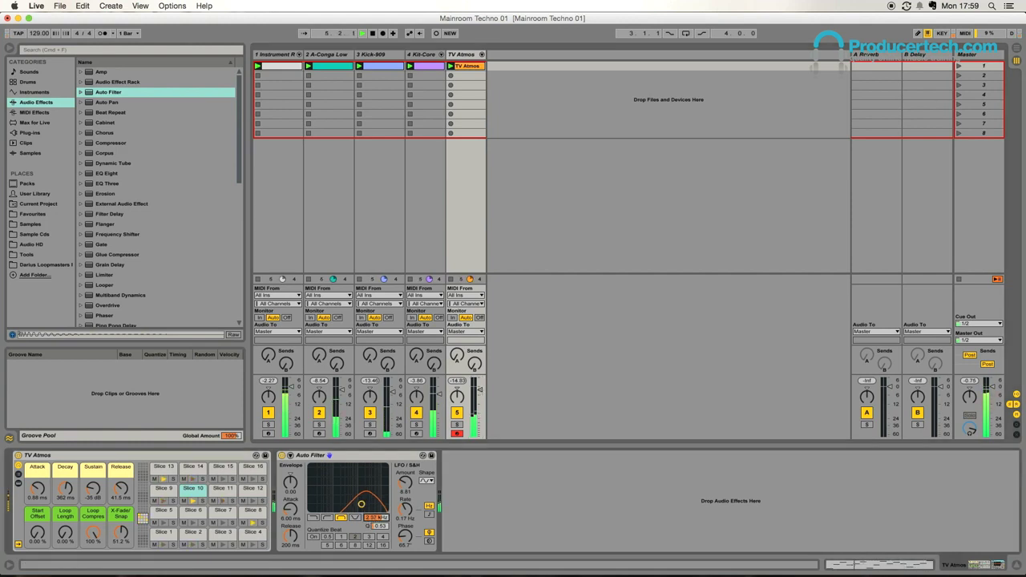
pyautogui.moveTo(93, 489); pyautogui.dragTo(93, 471)
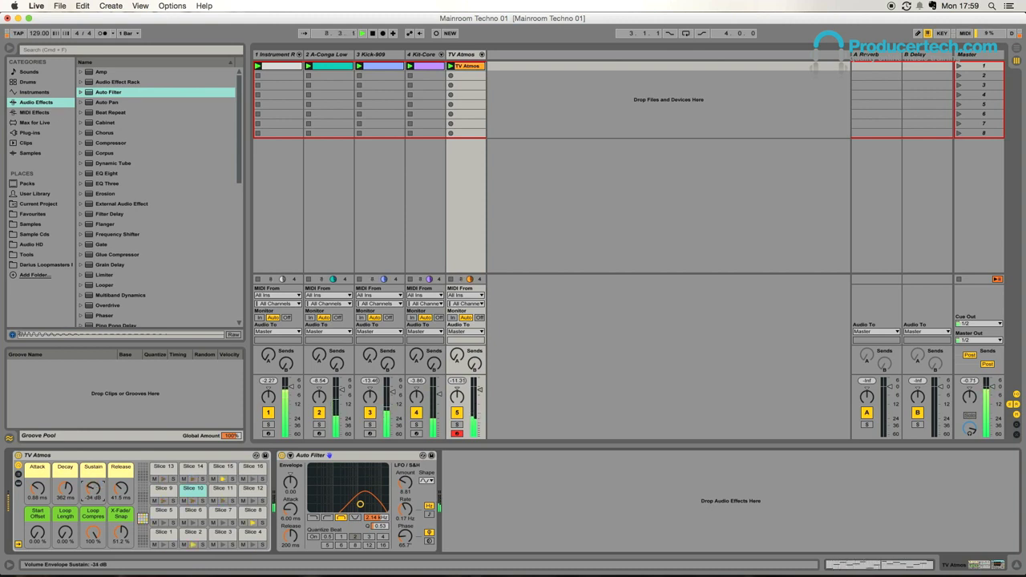
pyautogui.moveTo(93, 488); pyautogui.dragTo(93, 488)
# - Lower Simpler's Sustain on the TV Atmos slices to about -38 dB and audition it
pyautogui.moveTo(93, 494); pyautogui.dragTo(95, 497)
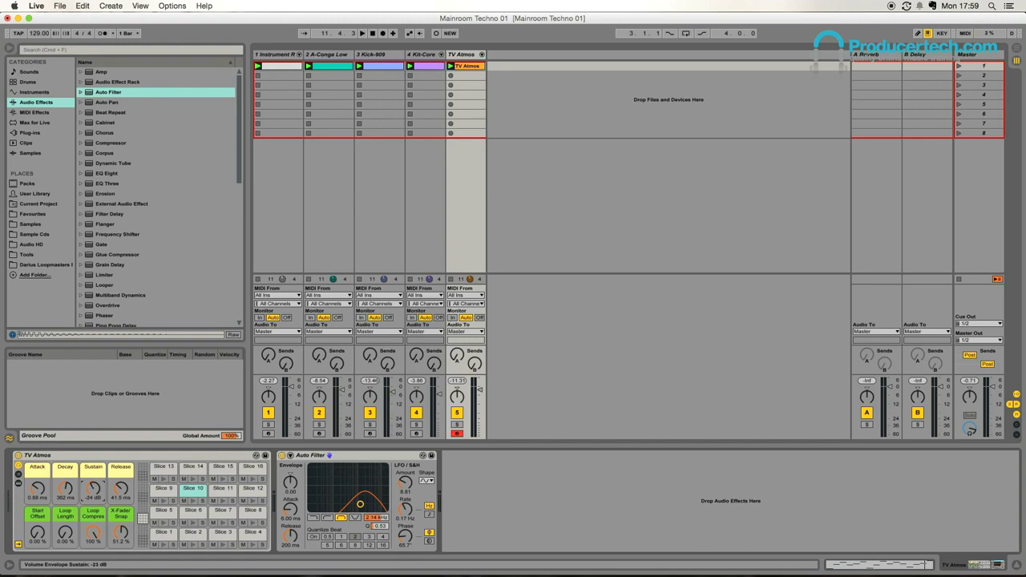
pyautogui.moveTo(94, 488)
pyautogui.mouseDown()
pyautogui.moveTo(92, 471)
pyautogui.moveTo(92, 484)
pyautogui.mouseUp()
pyautogui.press('space')
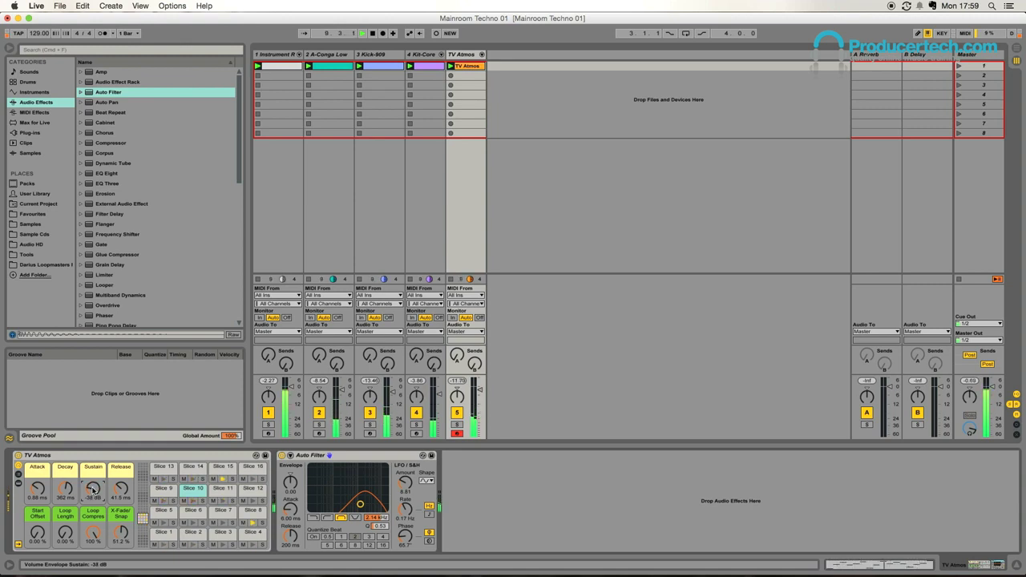
# - Stop the transport, leaving the band-pass Auto Filter with LFO amount 8.81 in place
pyautogui.press('space')
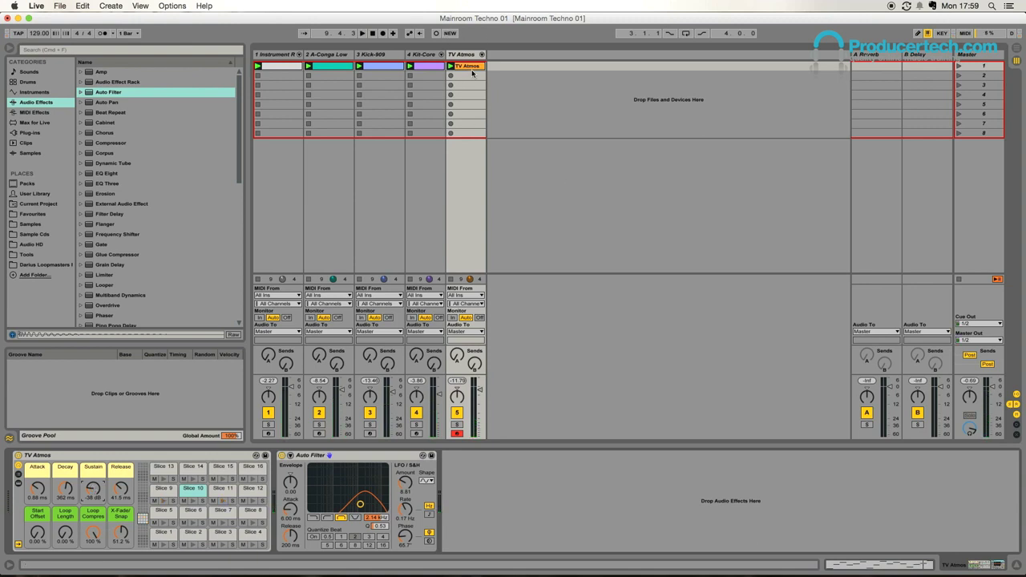